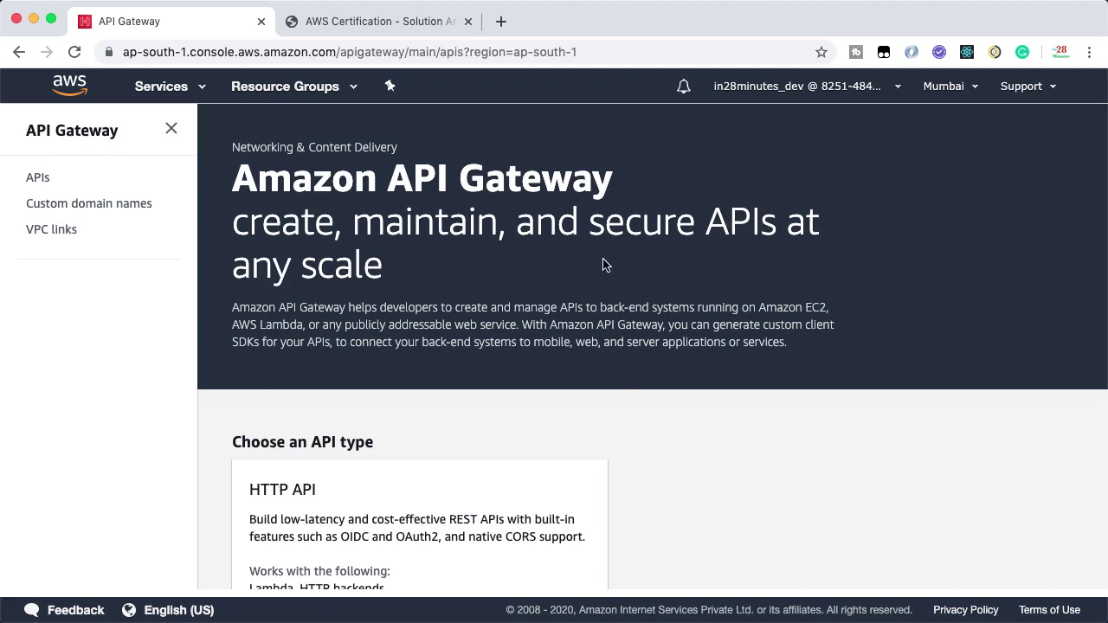
# Examine the available API types, comparing the descriptions and supported backends of the HTTP, WebSocket, REST and private REST options.
pyautogui.scroll(-3, 604, 264)
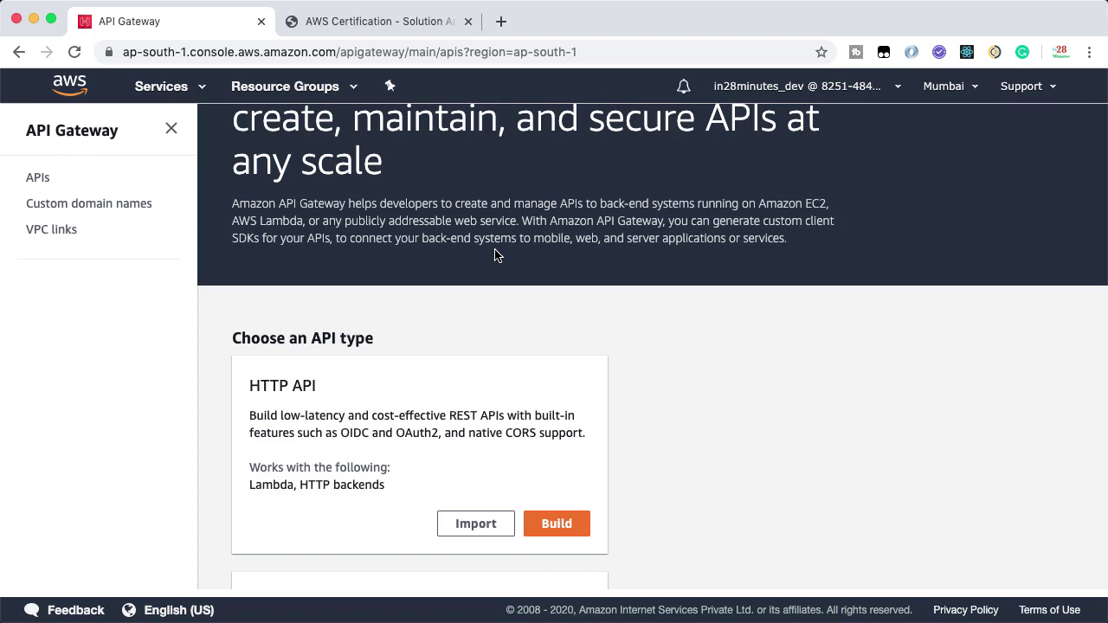
pyautogui.scroll(-5, 496, 253)
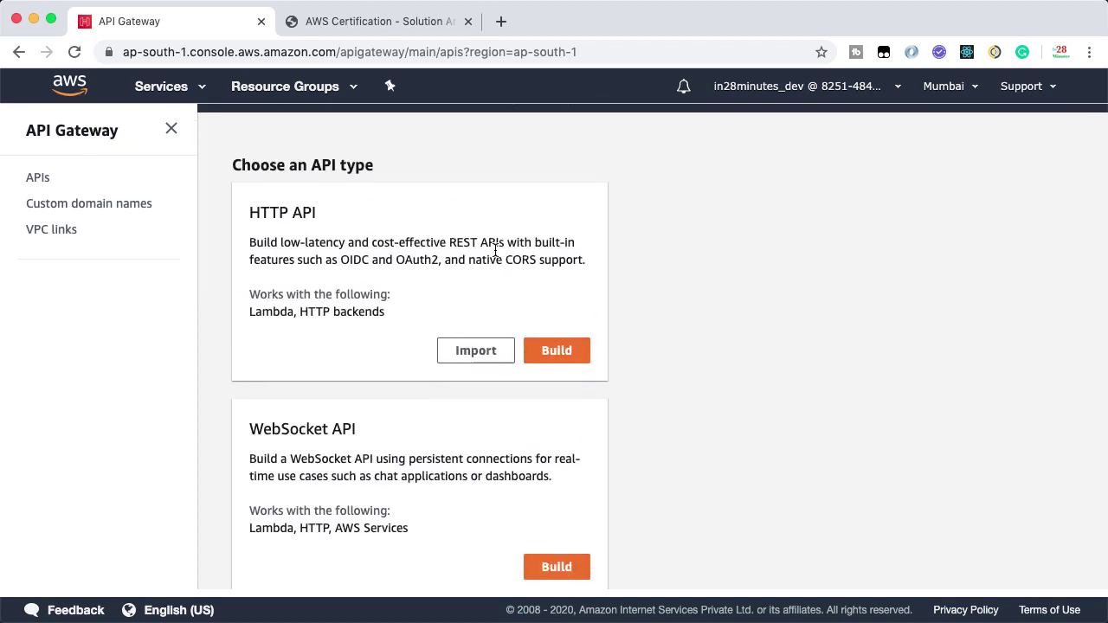
pyautogui.scroll(-2, 495, 251)
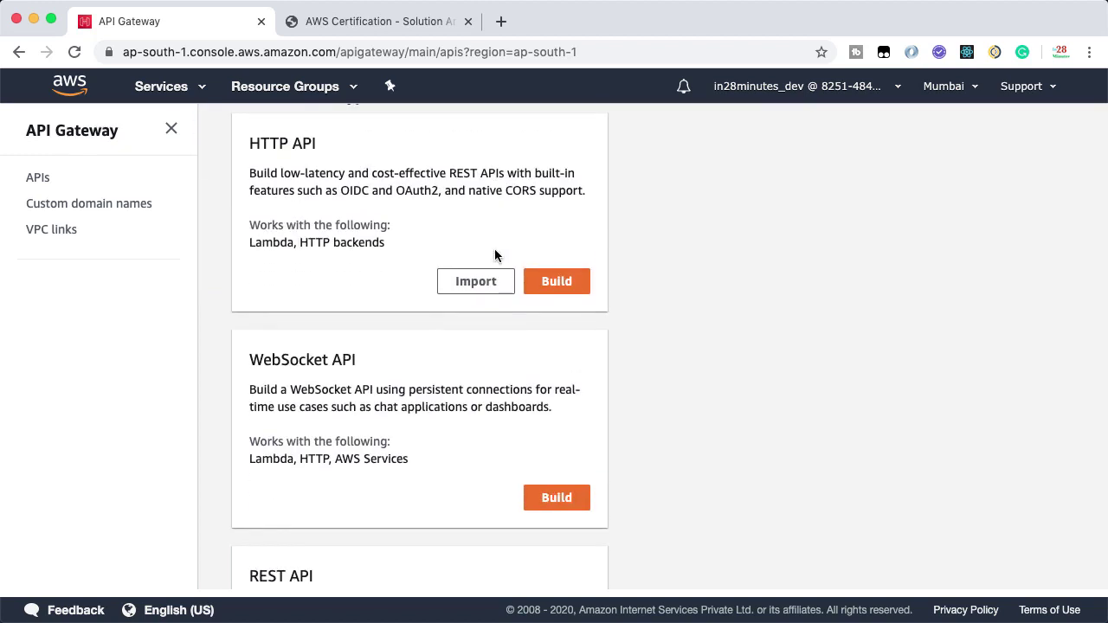
pyautogui.scroll(-4, 344, 162)
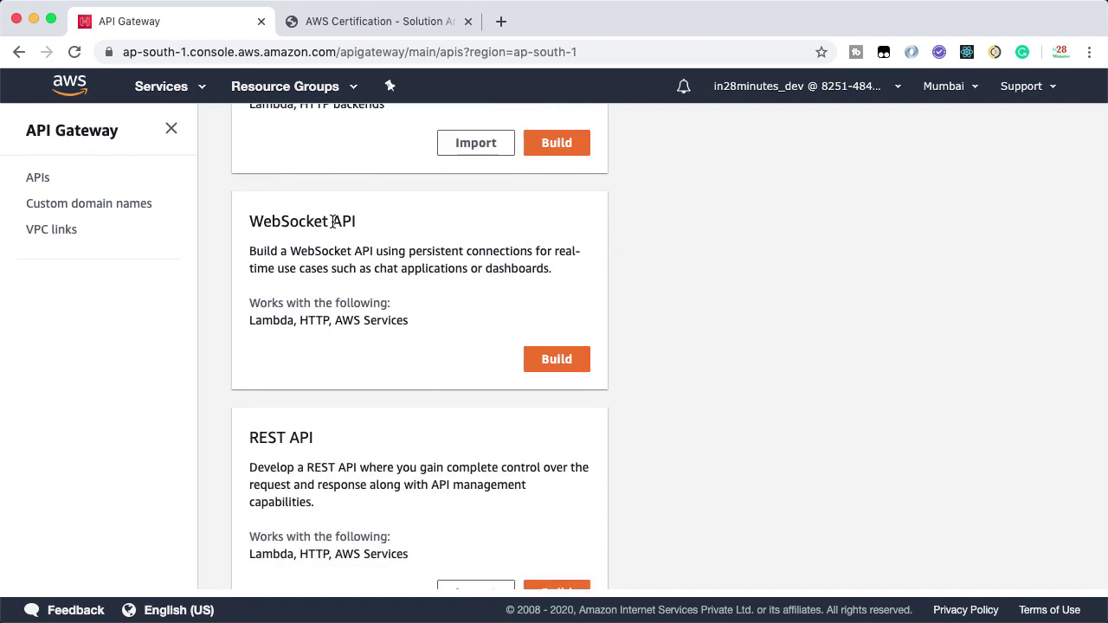
pyautogui.scroll(-7, 332, 221)
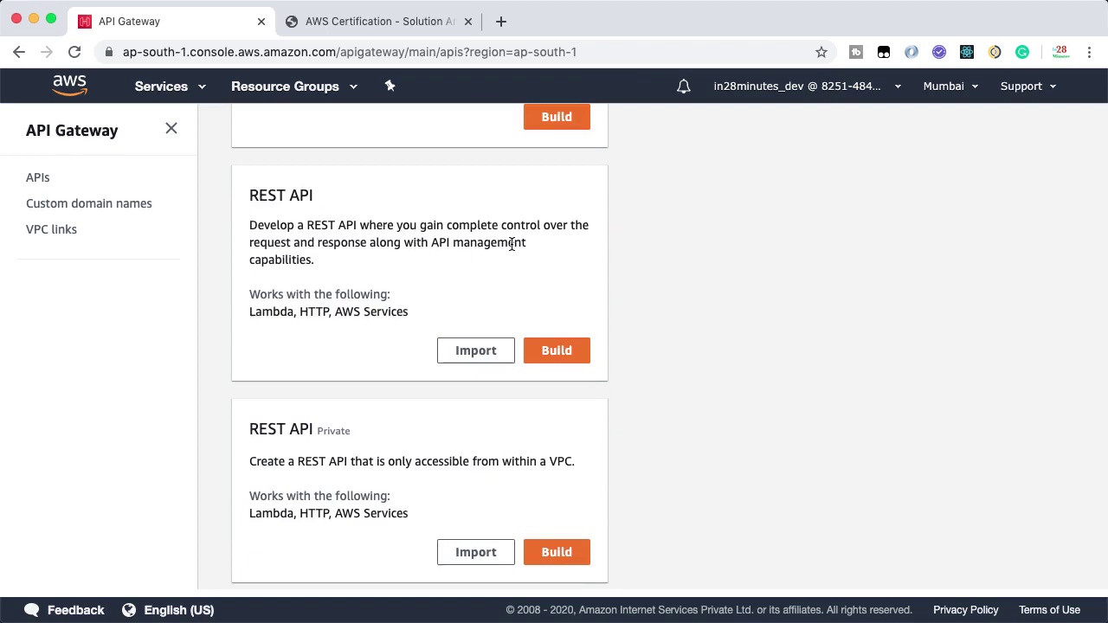
pyautogui.scroll(-1, 504, 247)
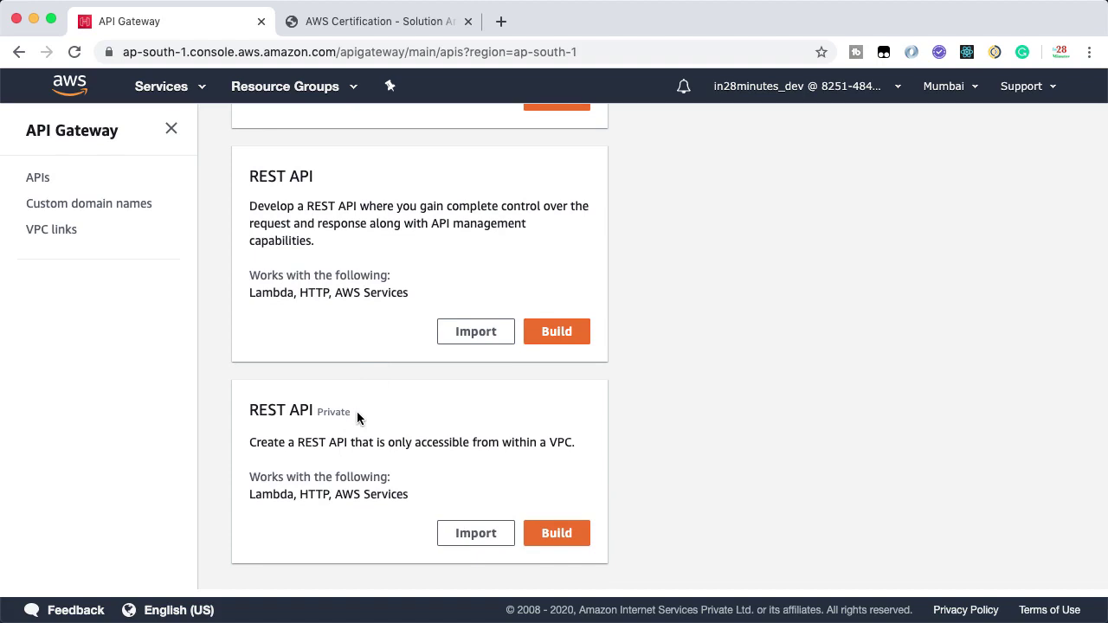
pyautogui.scroll(5, 357, 411)
pyautogui.scroll(-1, 356, 413)
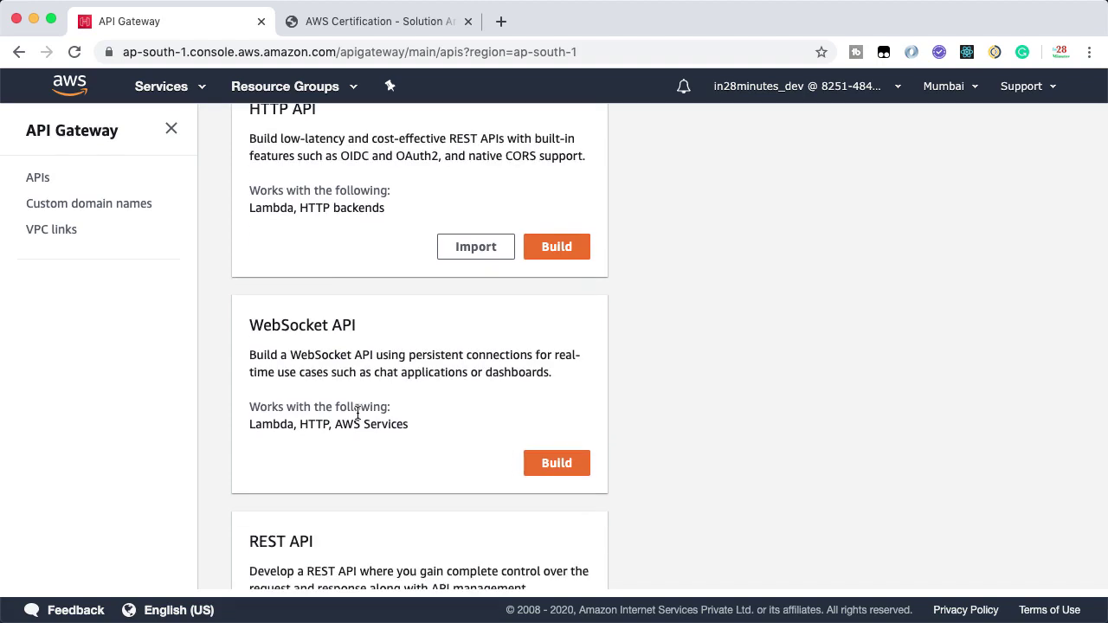
pyautogui.scroll(-1, 358, 413)
pyautogui.scroll(1, 358, 420)
pyautogui.scroll(-1, 358, 421)
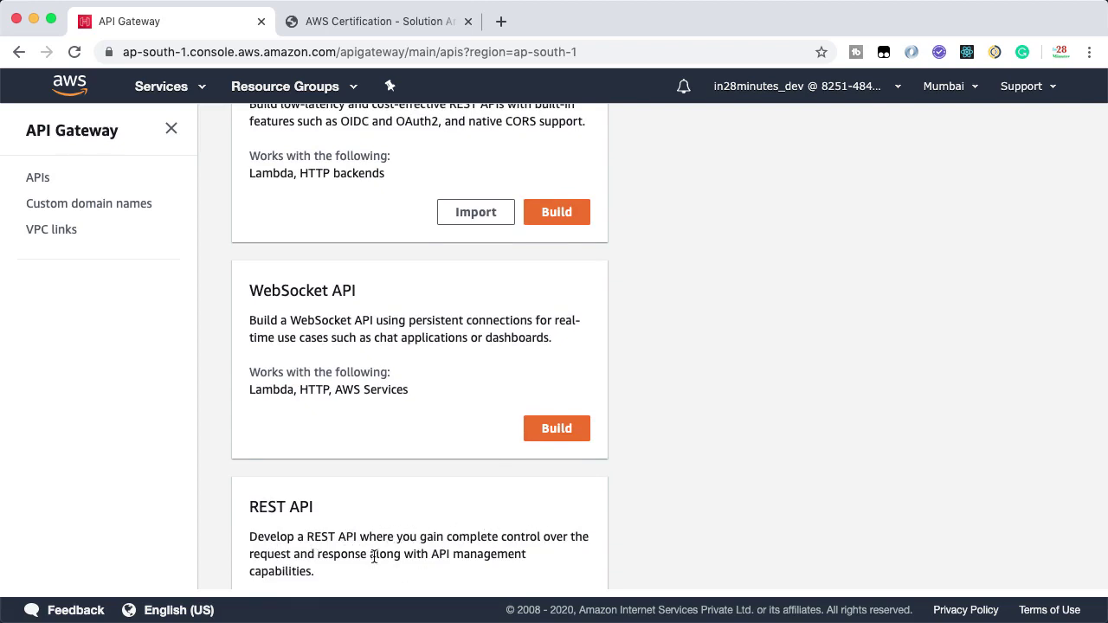
pyautogui.scroll(3, 380, 554)
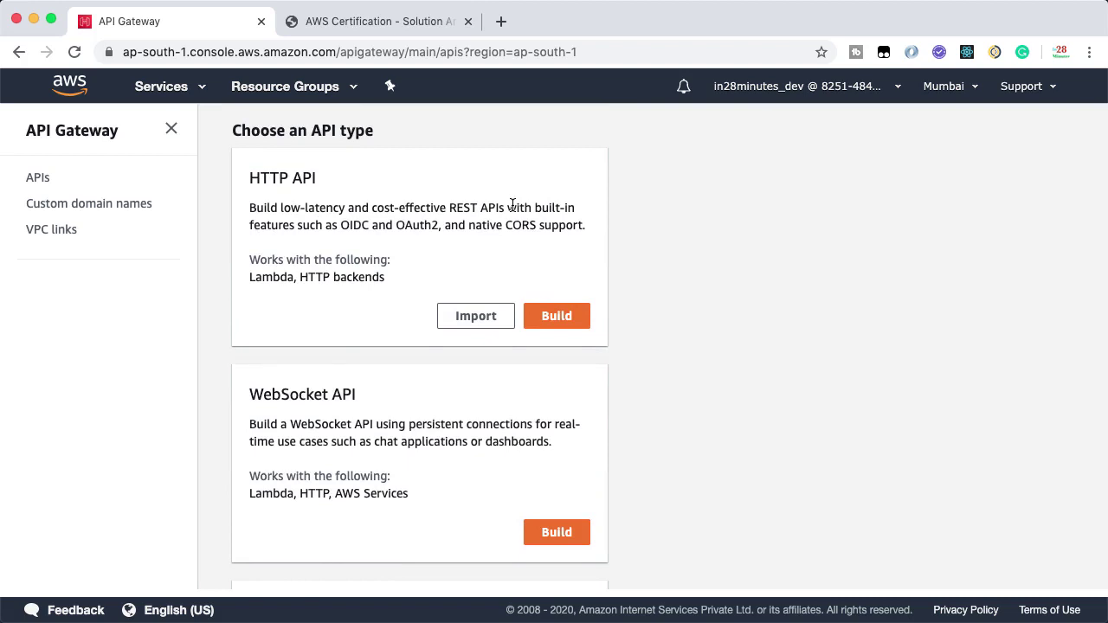
pyautogui.scroll(-2, 514, 209)
pyautogui.scroll(2, 512, 204)
pyautogui.scroll(-3, 512, 207)
pyautogui.scroll(-2, 512, 210)
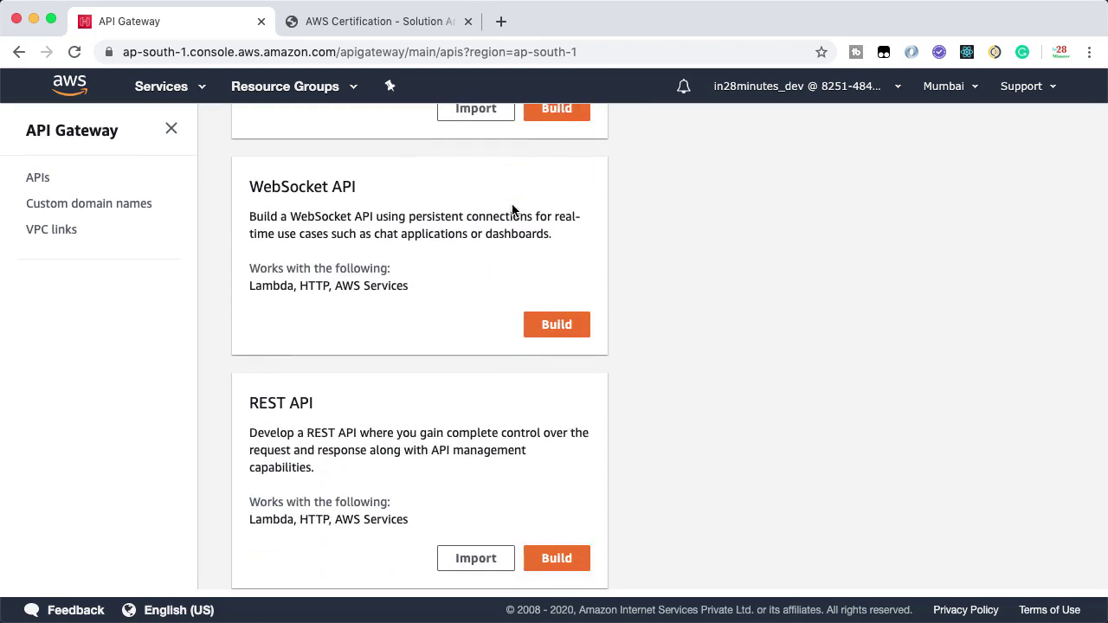
pyautogui.scroll(3, 512, 210)
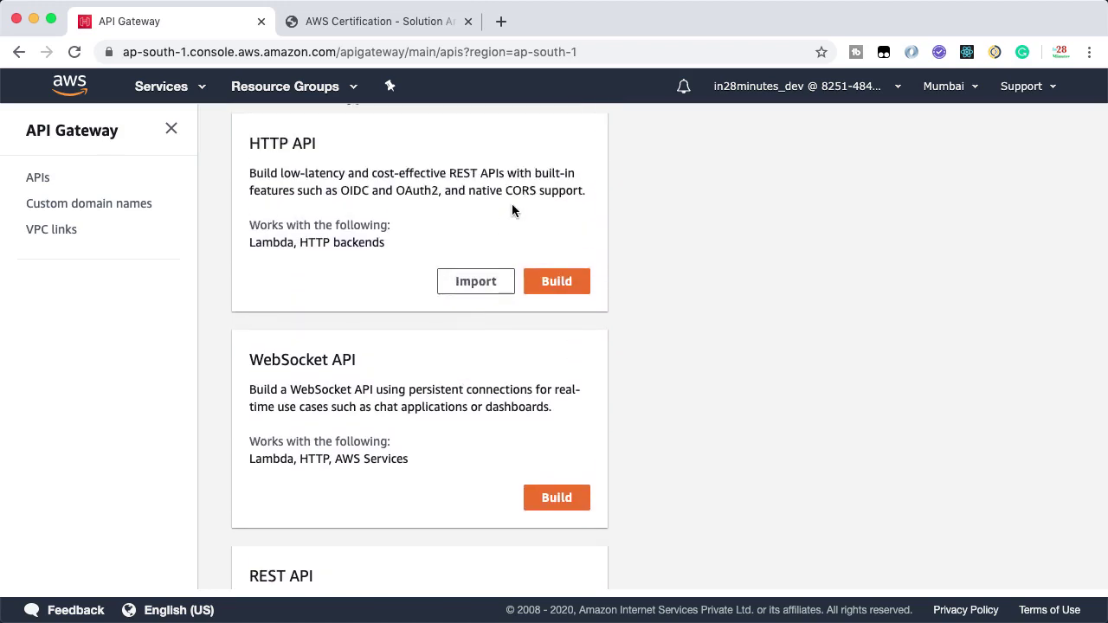
pyautogui.scroll(-2, 512, 208)
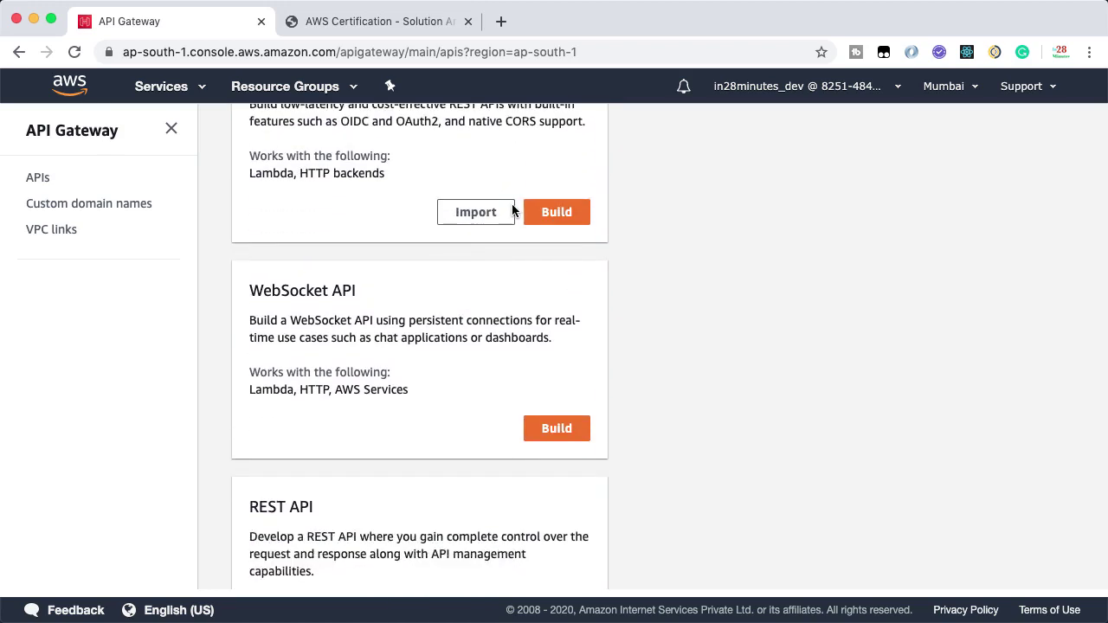
pyautogui.scroll(3, 511, 208)
pyautogui.scroll(1, 511, 209)
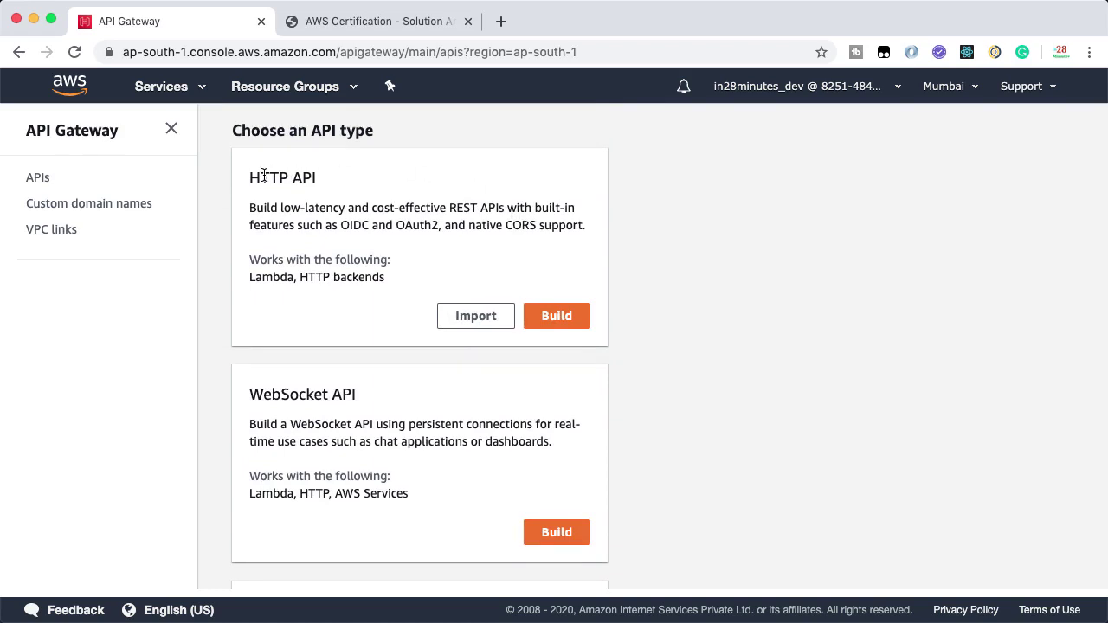
pyautogui.scroll(-4, 264, 176)
pyautogui.scroll(2, 264, 175)
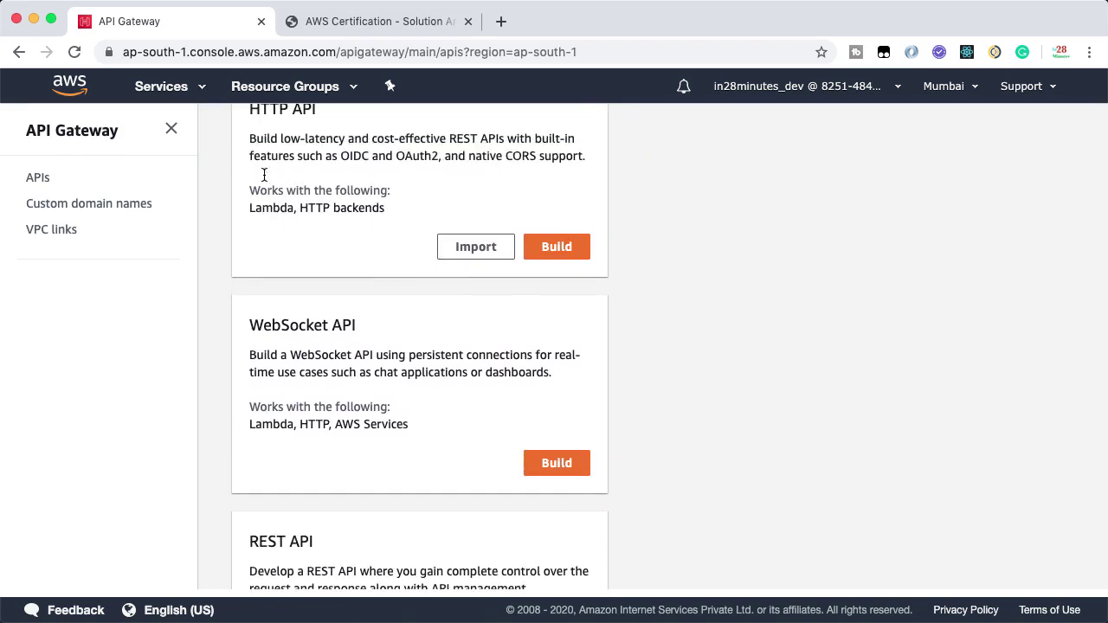
pyautogui.scroll(1, 264, 175)
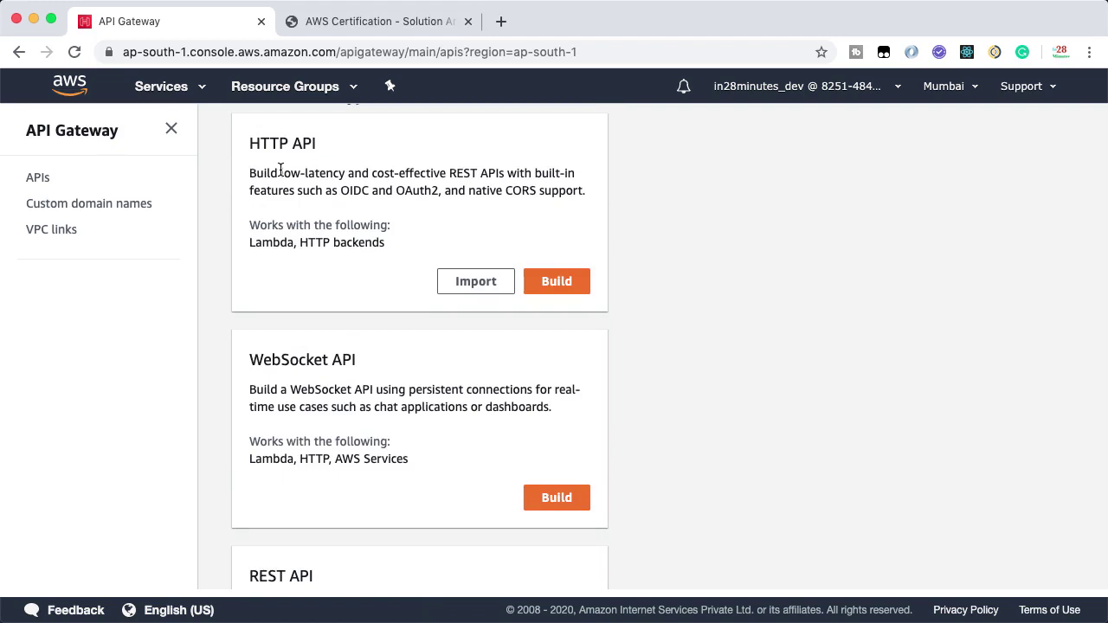
pyautogui.scroll(-3, 280, 170)
pyautogui.scroll(4, 279, 173)
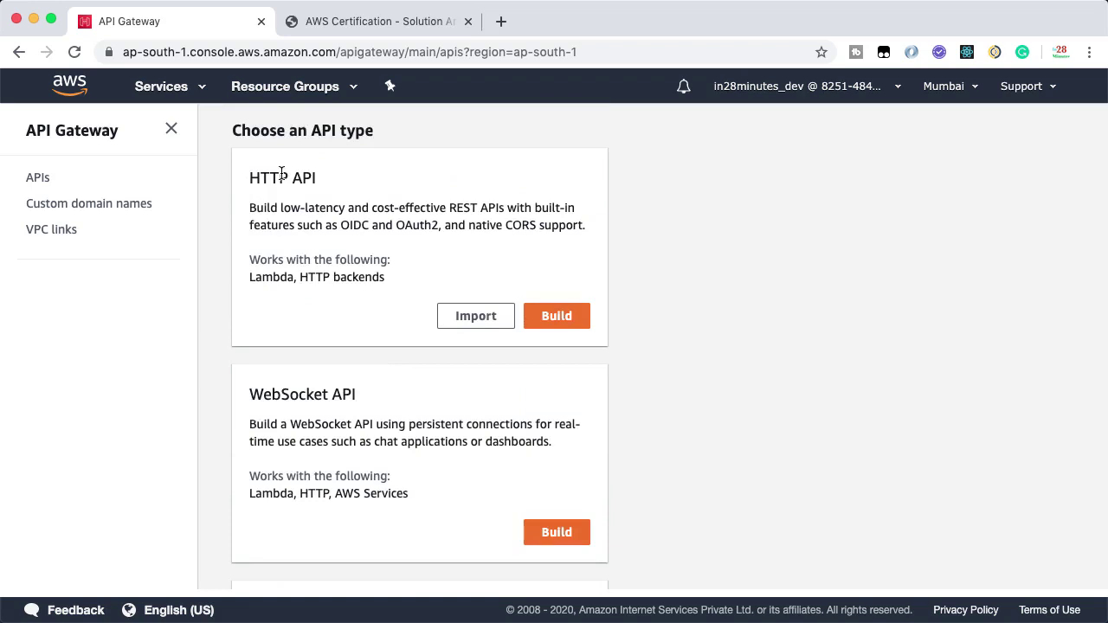
pyautogui.scroll(-4, 282, 173)
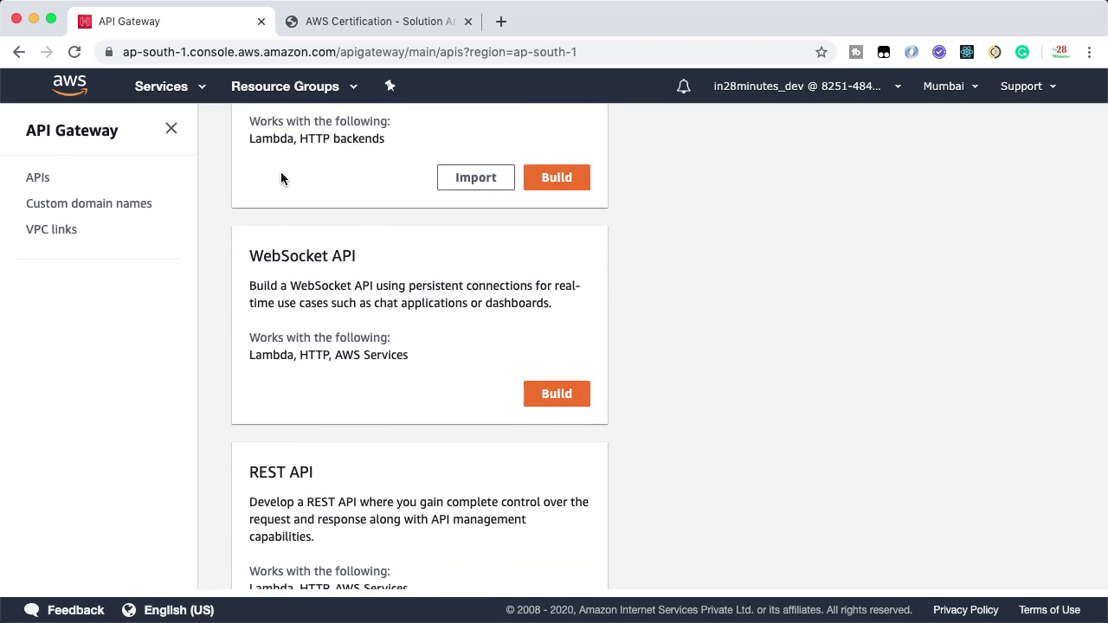
pyautogui.scroll(4, 280, 173)
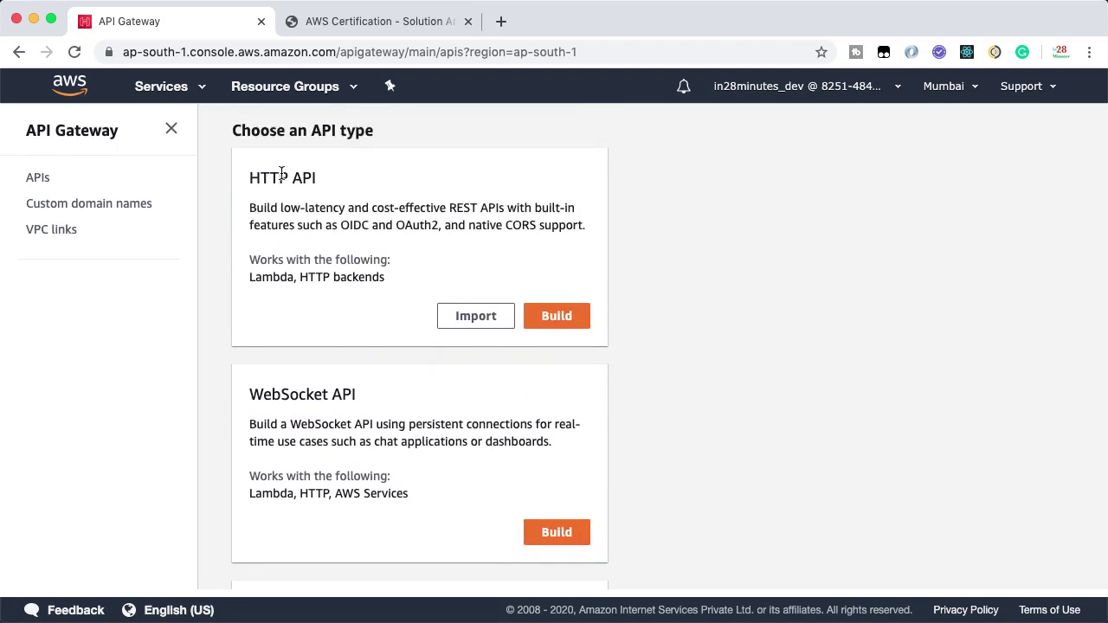
# Start building a public REST API, dismiss the welcome message and choose to create a New API.
pyautogui.scroll(-10, 281, 174)
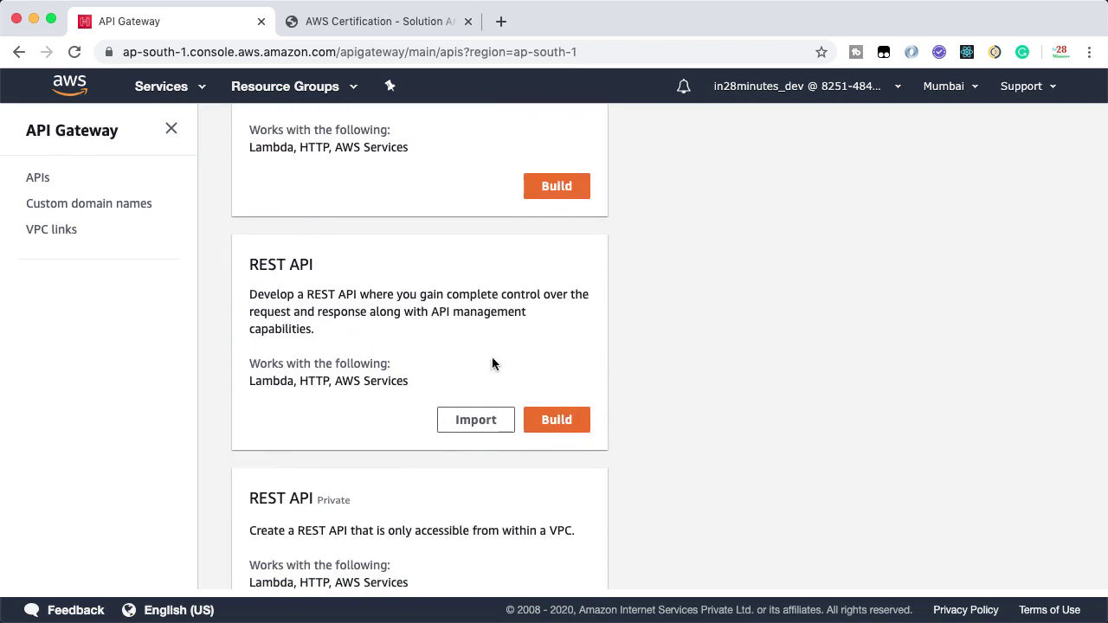
pyautogui.click(556, 420)
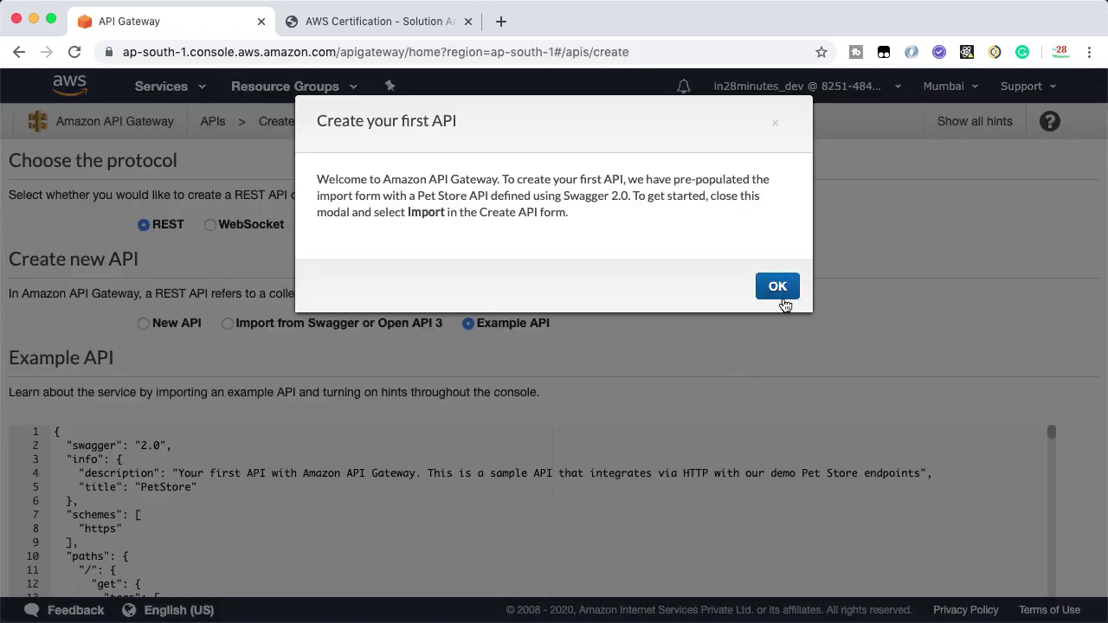
pyautogui.click(779, 289)
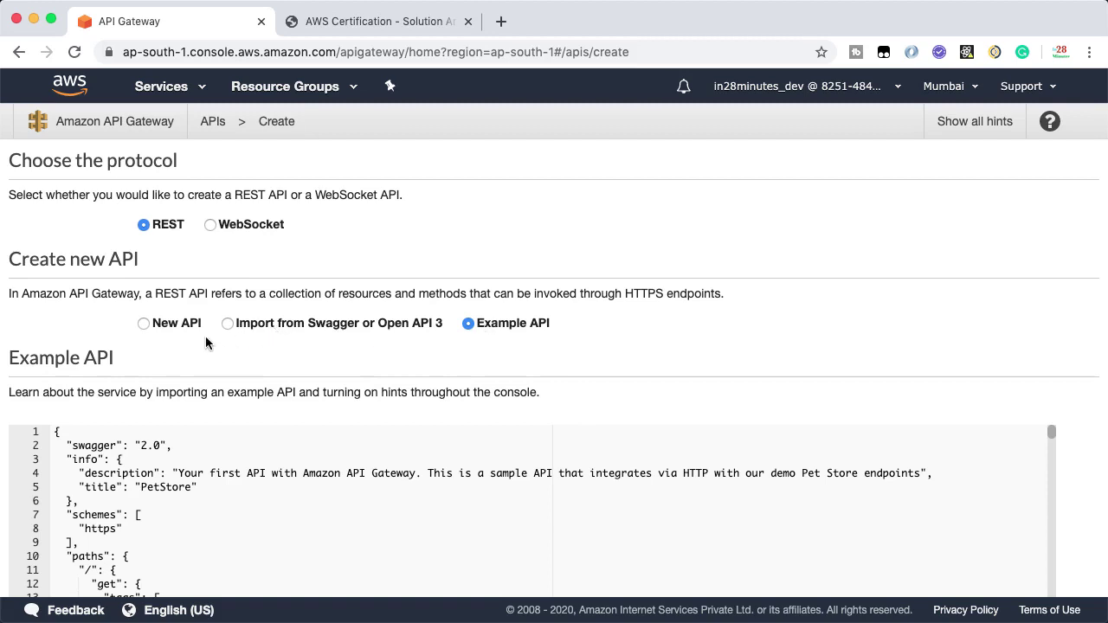
pyautogui.click(177, 324)
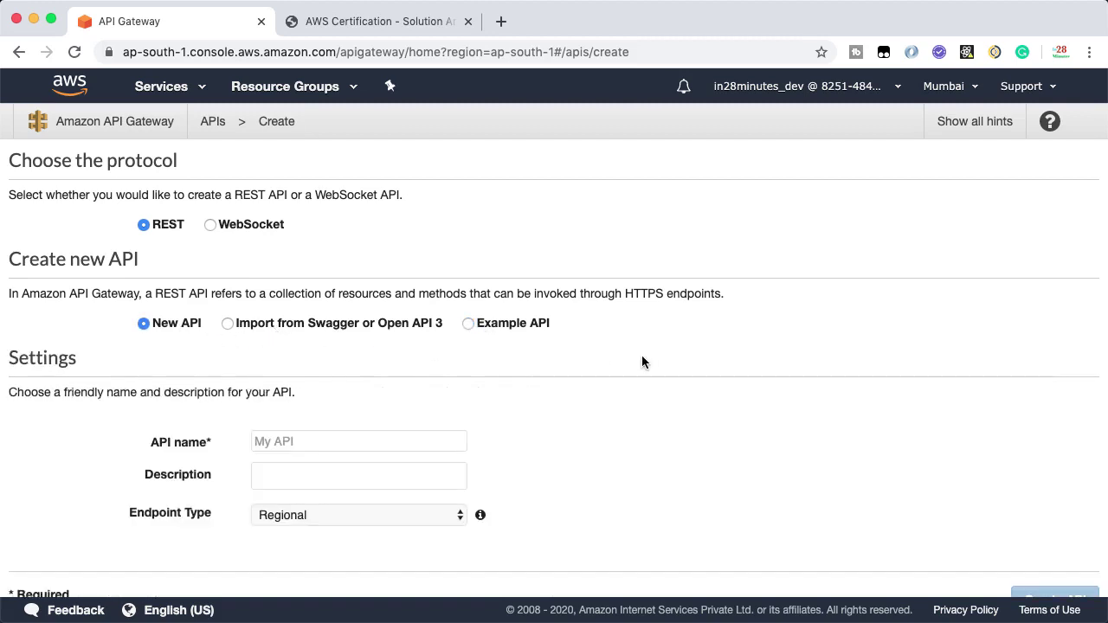
# Name the new REST API hello-world-api-gateway.
pyautogui.scroll(-1, 636, 338)
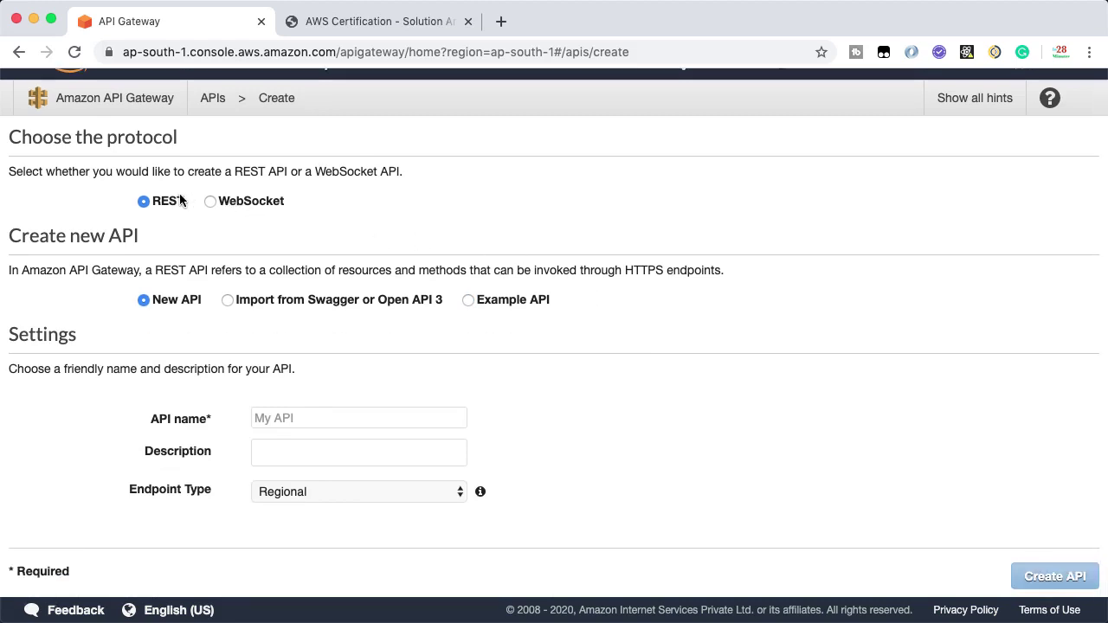
pyautogui.click(305, 416)
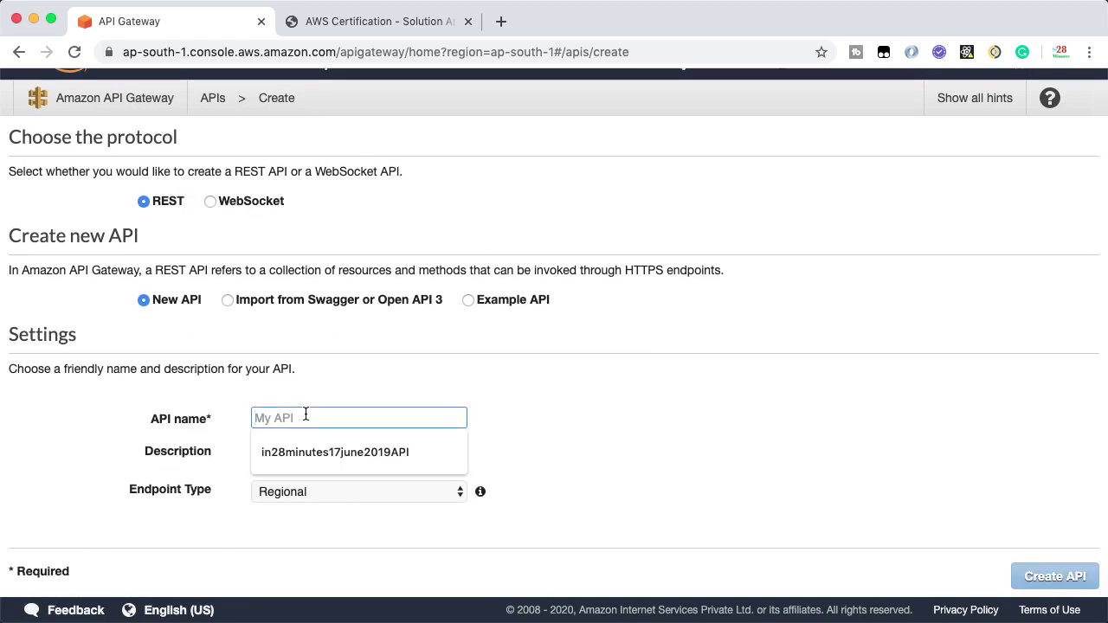
pyautogui.write('hell')
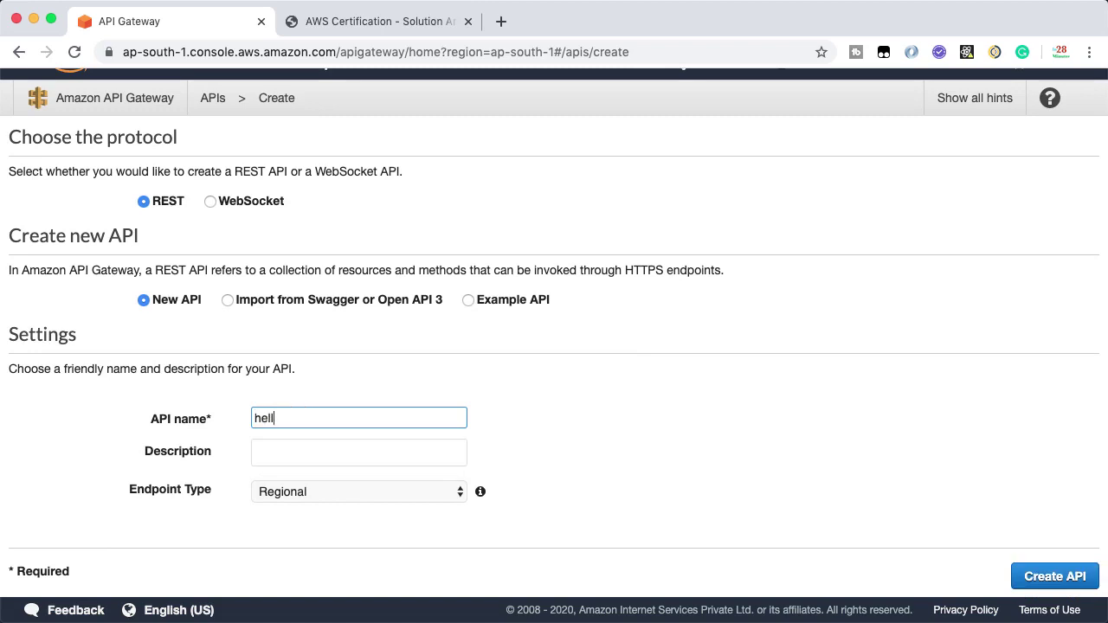
pyautogui.write('o-world-api-gateway')
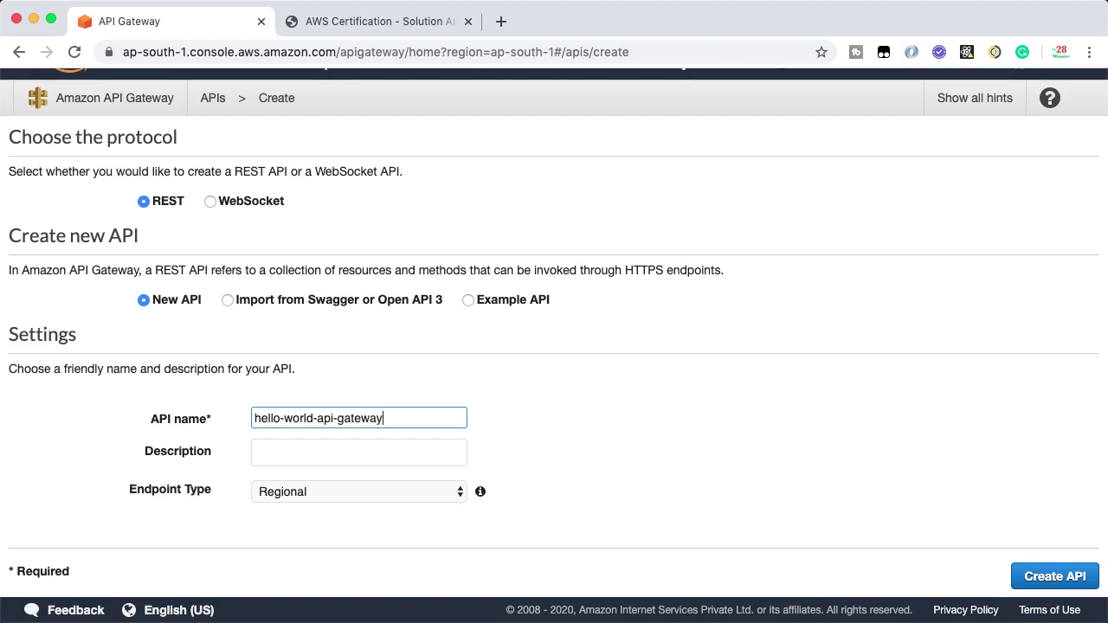
pyautogui.click(676, 394)
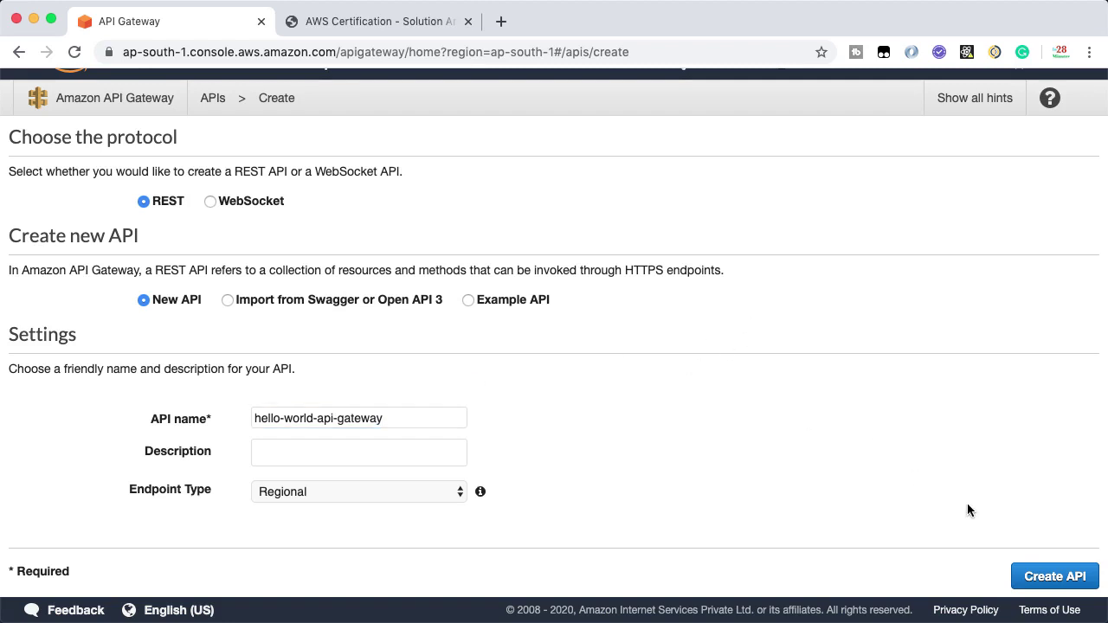
# Choose Regional as the endpoint type and create the API.
pyautogui.click(398, 492)
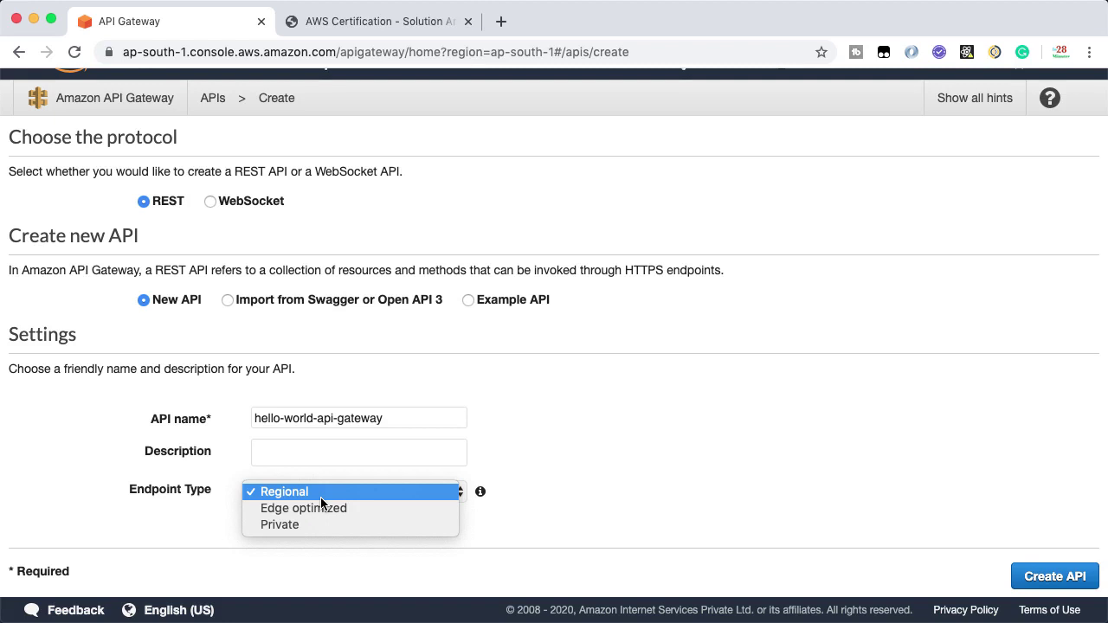
pyautogui.click(321, 500)
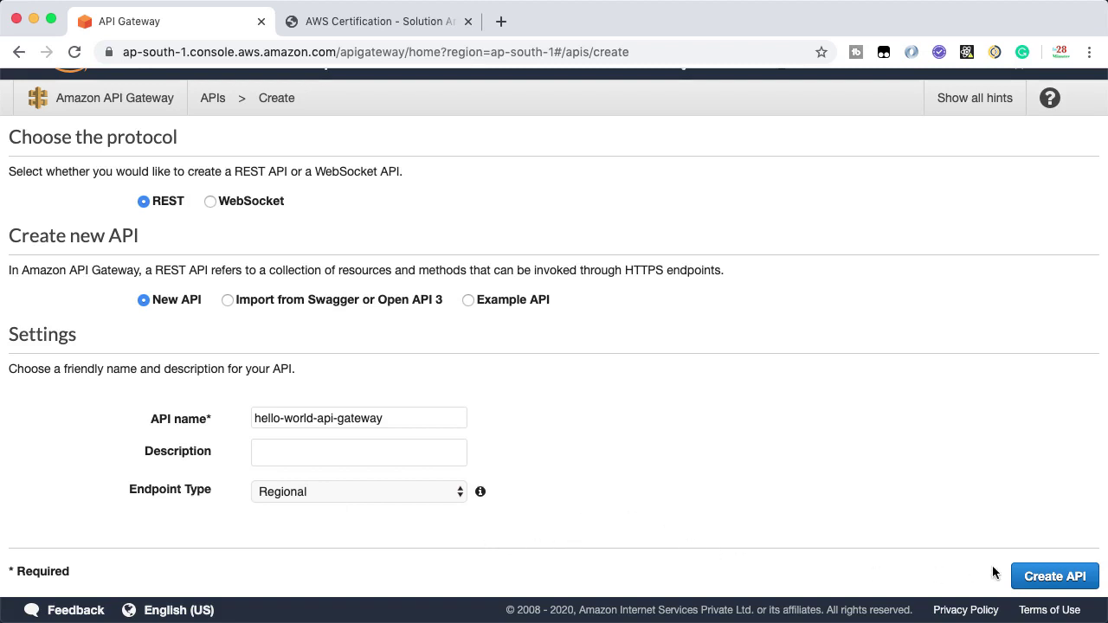
pyautogui.click(1050, 587)
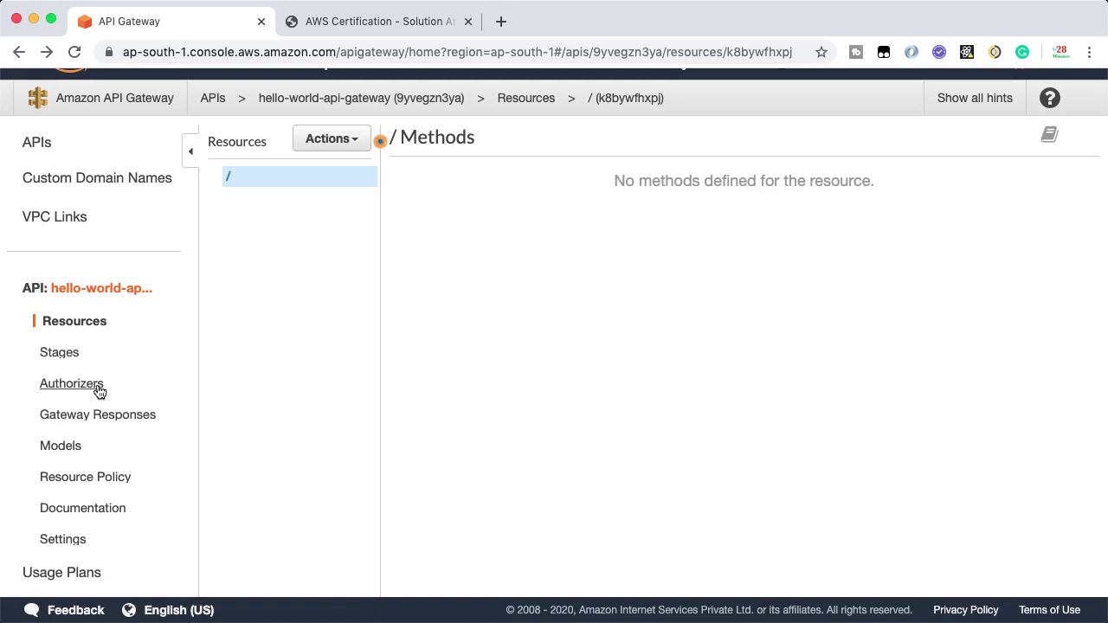
# Add a GET method to the root resource and open its integration setup.
pyautogui.click(342, 140)
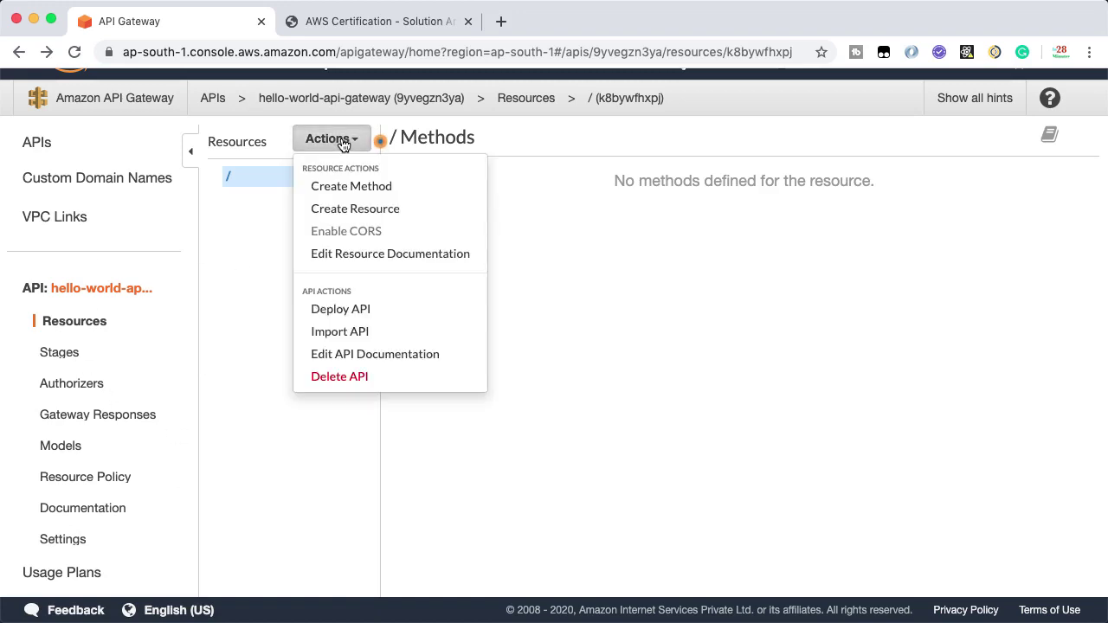
pyautogui.click(321, 183)
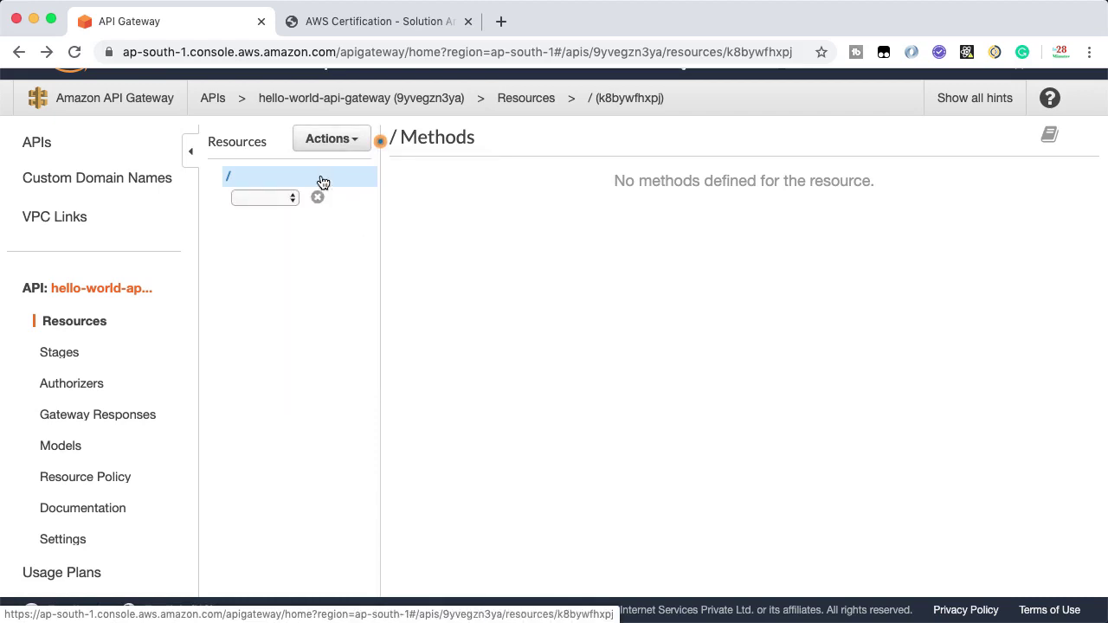
pyautogui.click(273, 193)
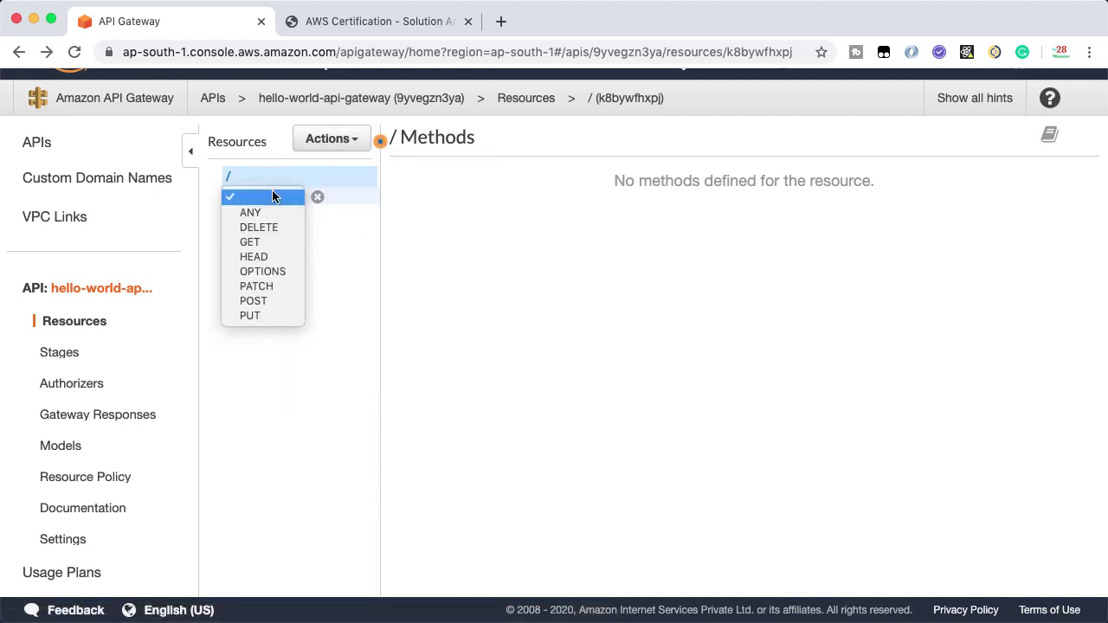
pyautogui.click(257, 241)
pyautogui.click(317, 198)
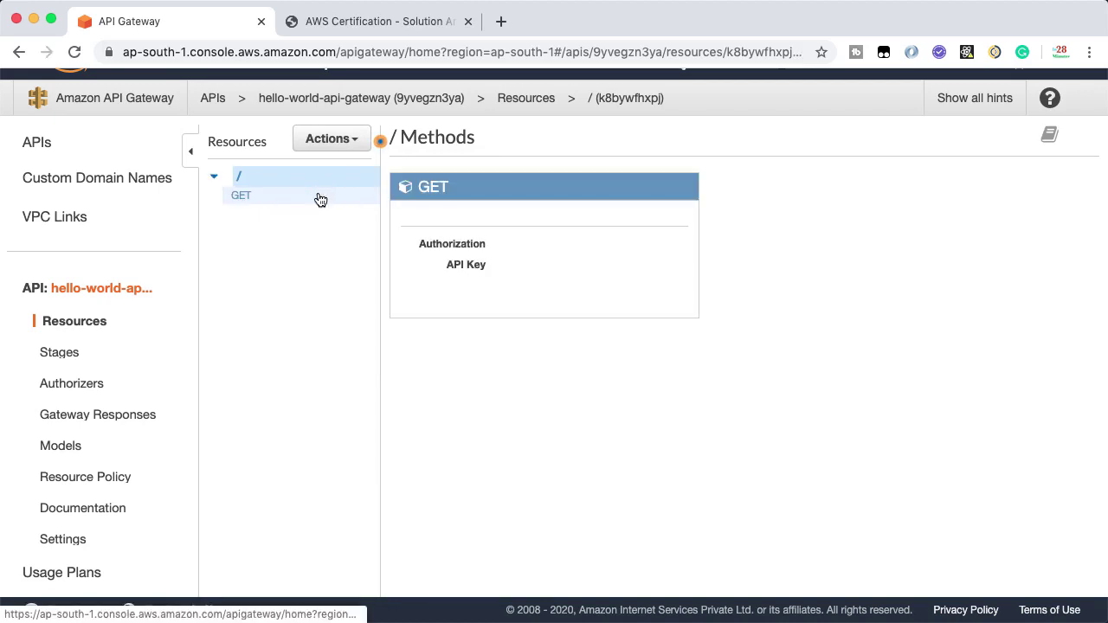
pyautogui.click(247, 205)
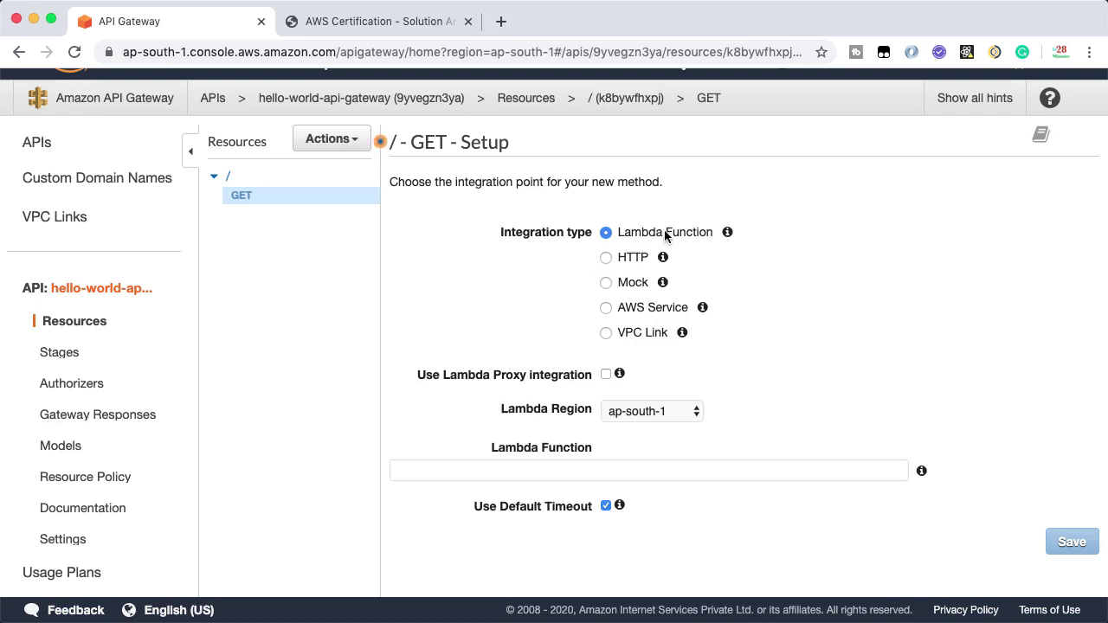
# Choose the my-node-js-lambda function as the Lambda integration target for the GET method.
pyautogui.scroll(-2, 895, 292)
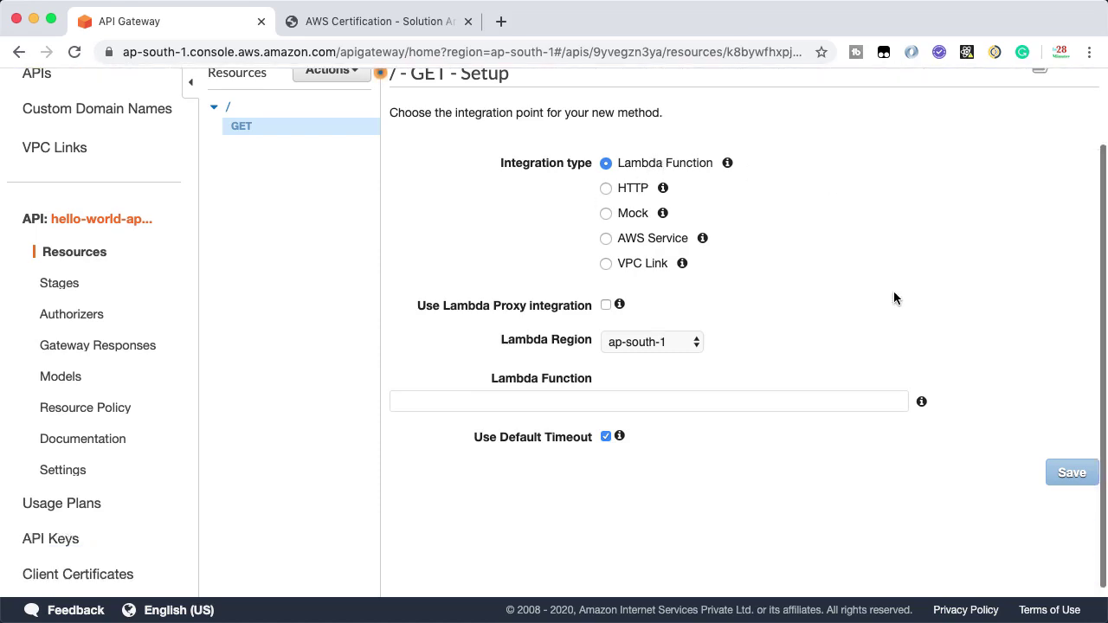
pyautogui.scroll(-1, 893, 298)
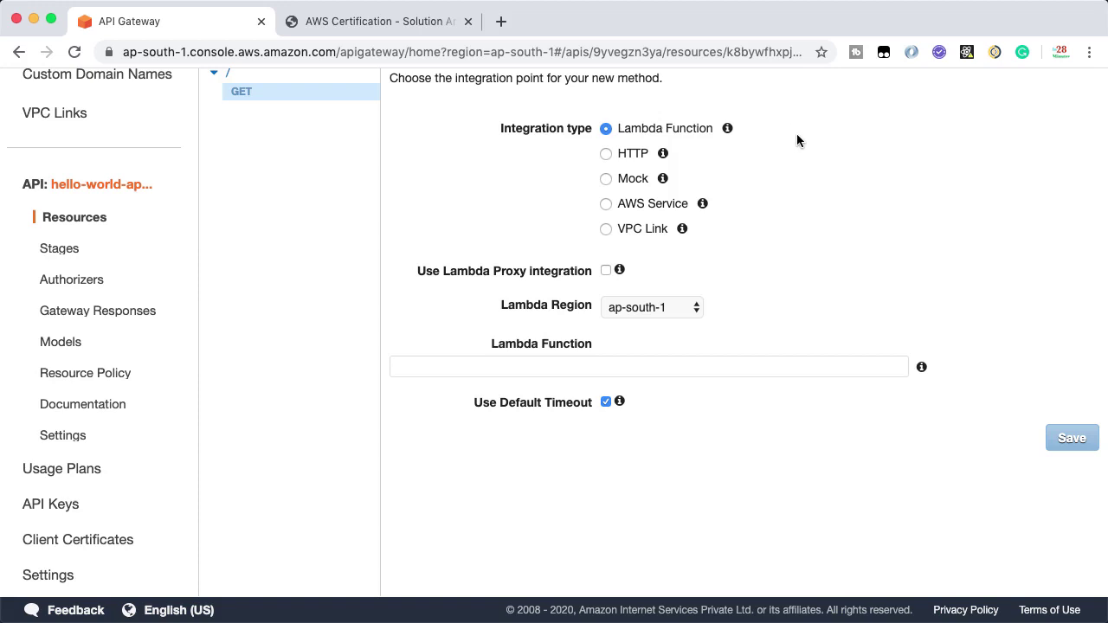
pyautogui.moveTo(618, 272)
pyautogui.click(589, 361)
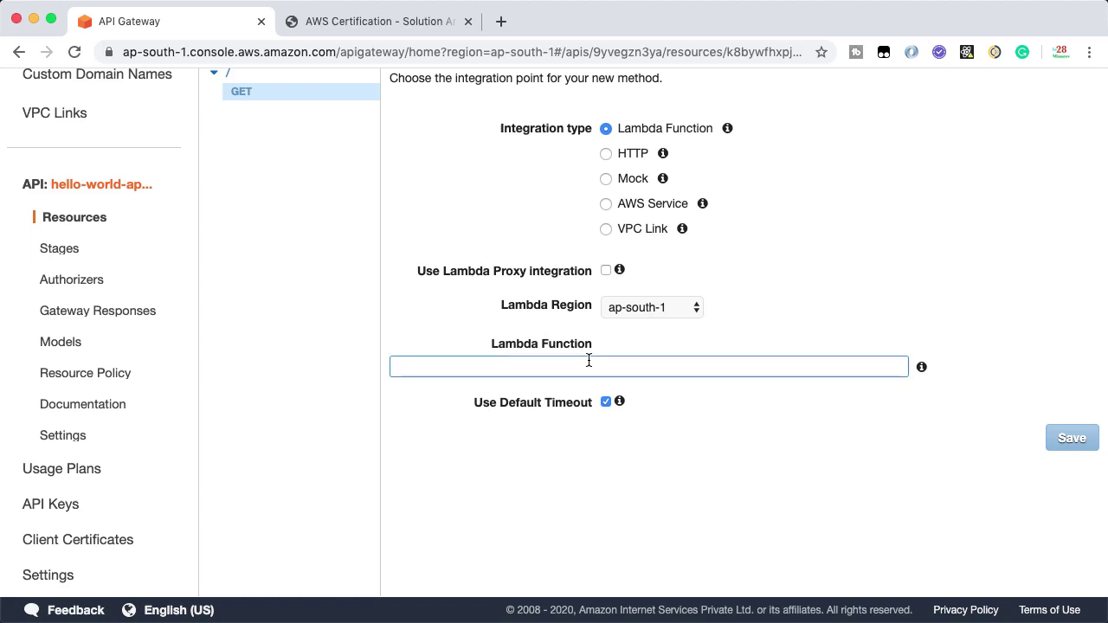
pyautogui.write('my')
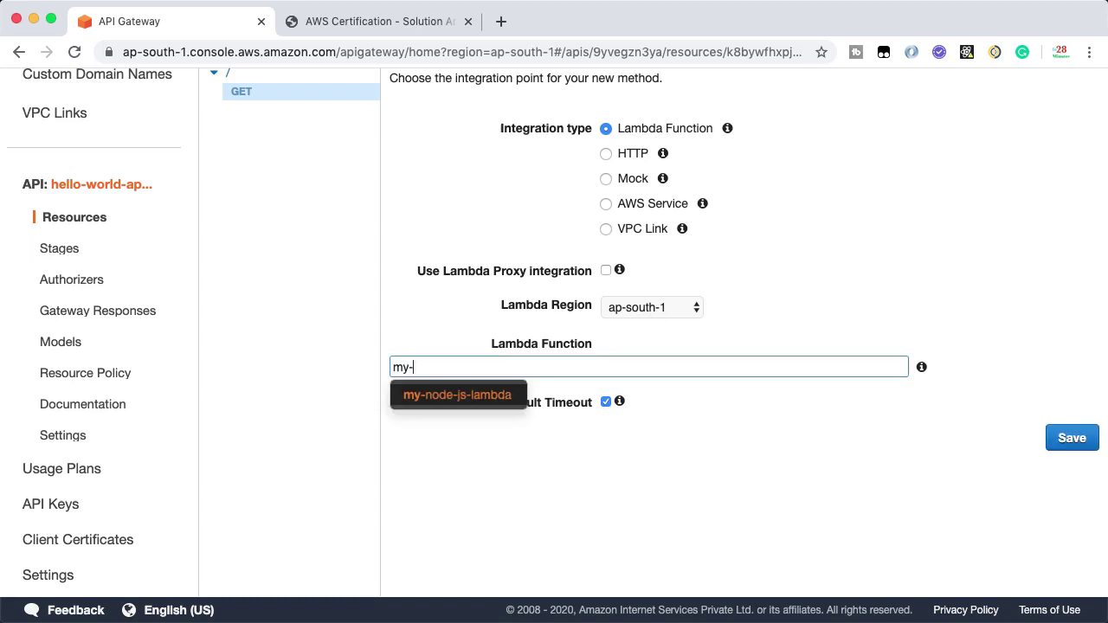
pyautogui.write('-')
pyautogui.click(440, 401)
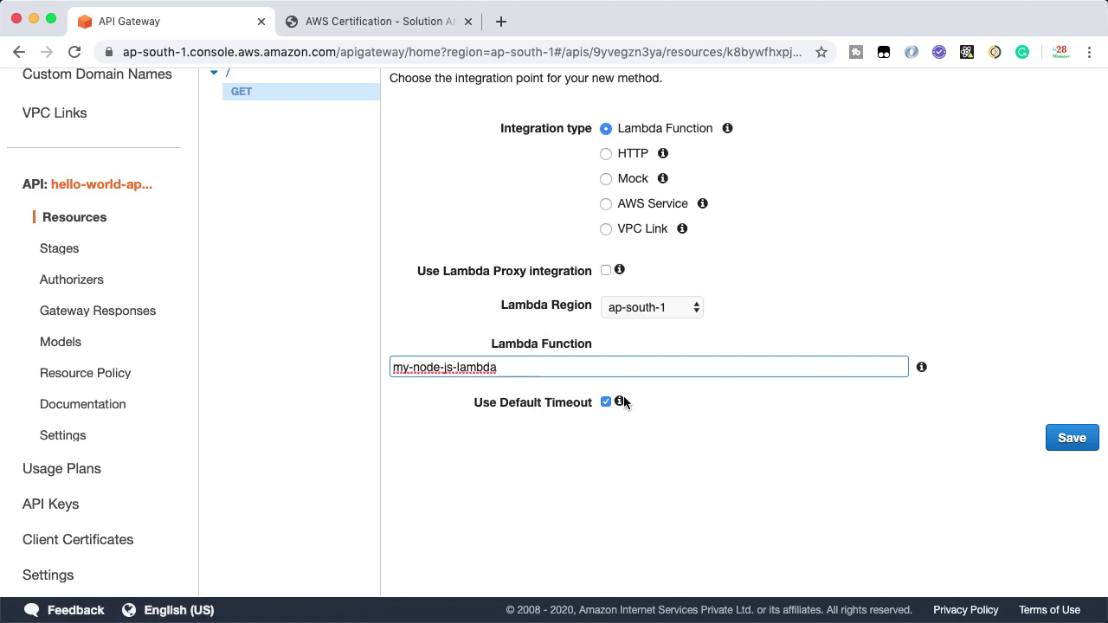
pyautogui.moveTo(621, 403)
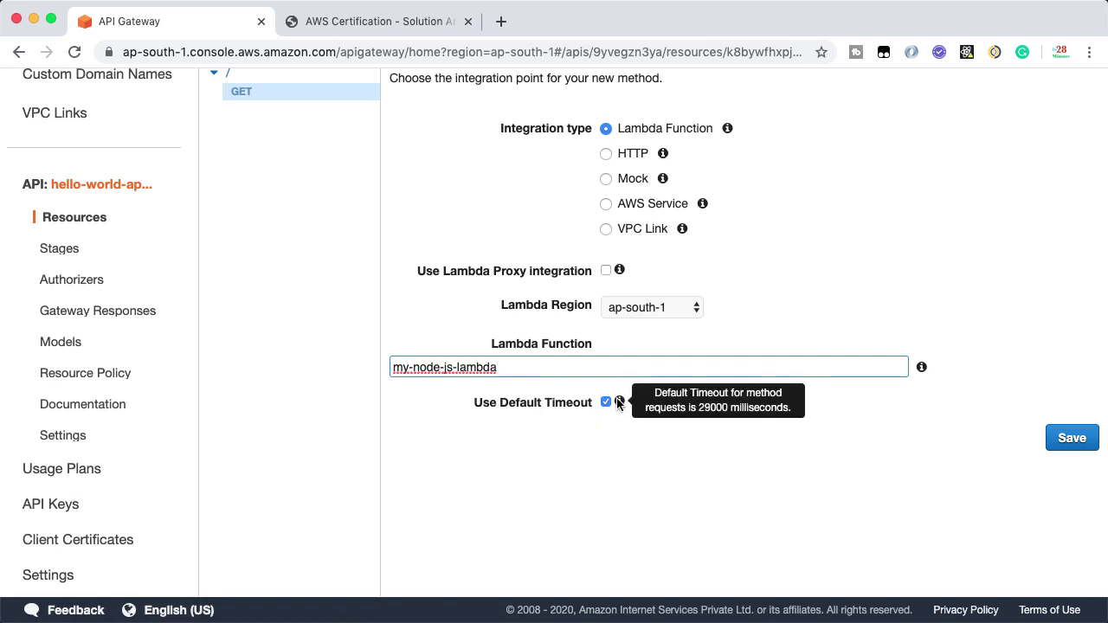
pyautogui.click(605, 401)
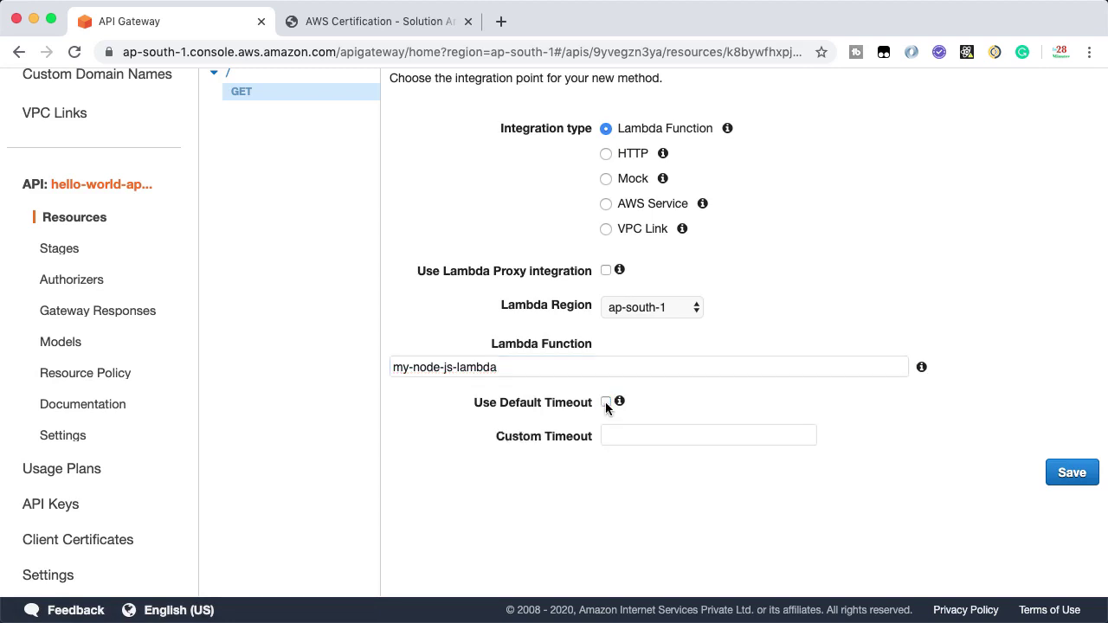
pyautogui.click(656, 433)
pyautogui.write('999999')
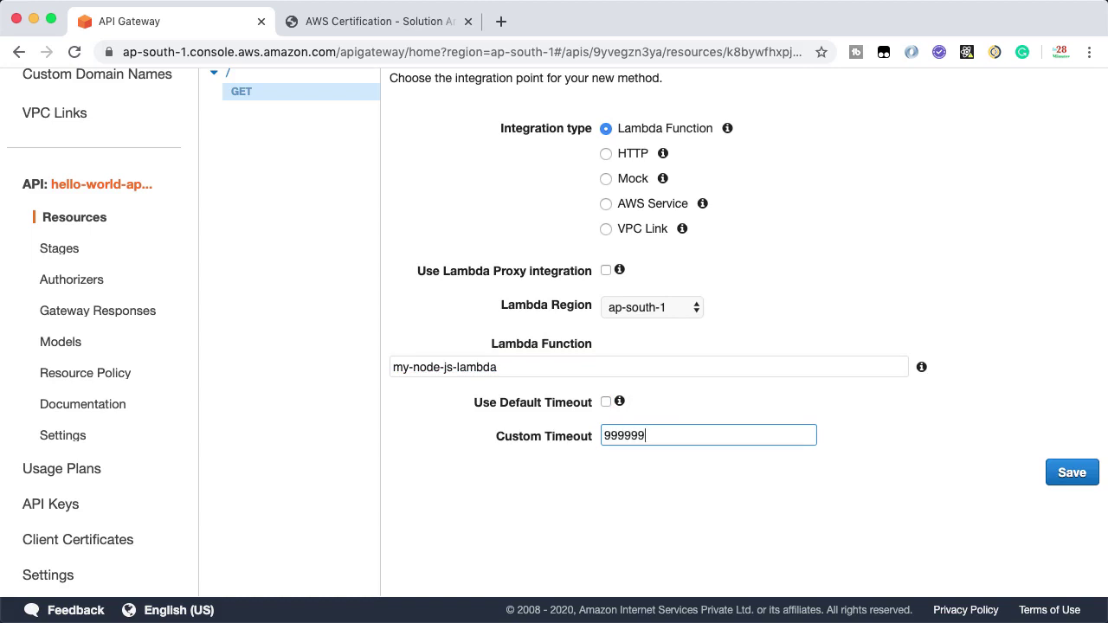
pyautogui.press('super+a')
pyautogui.press('BackSpace')
pyautogui.click(606, 402)
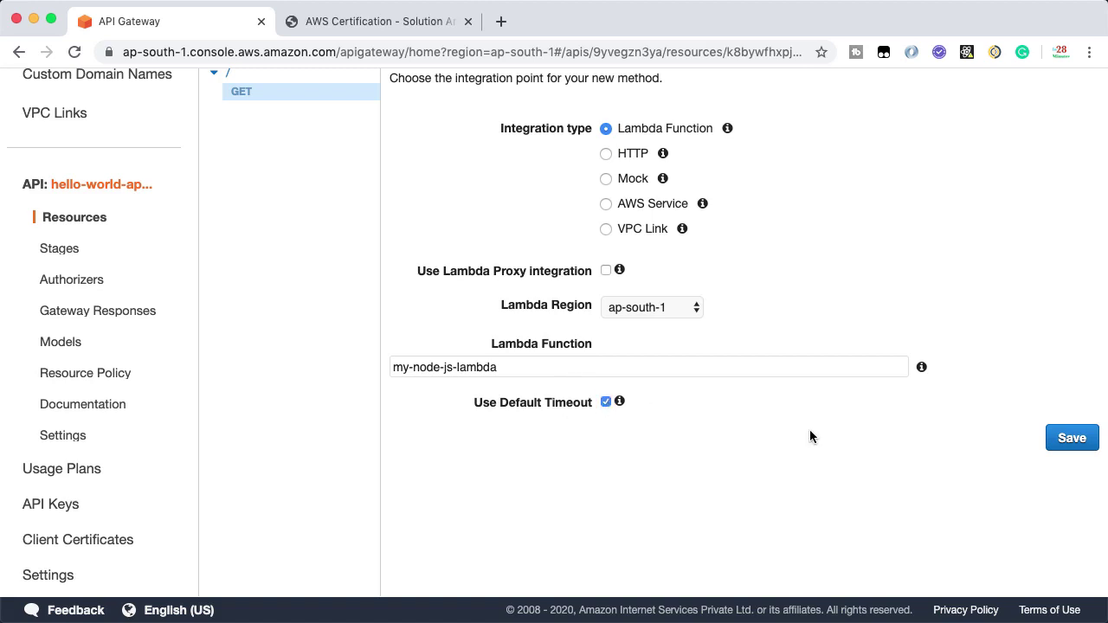
# Save the GET method's integration setup and grant API Gateway permission to invoke the Lambda function.
pyautogui.click(1072, 439)
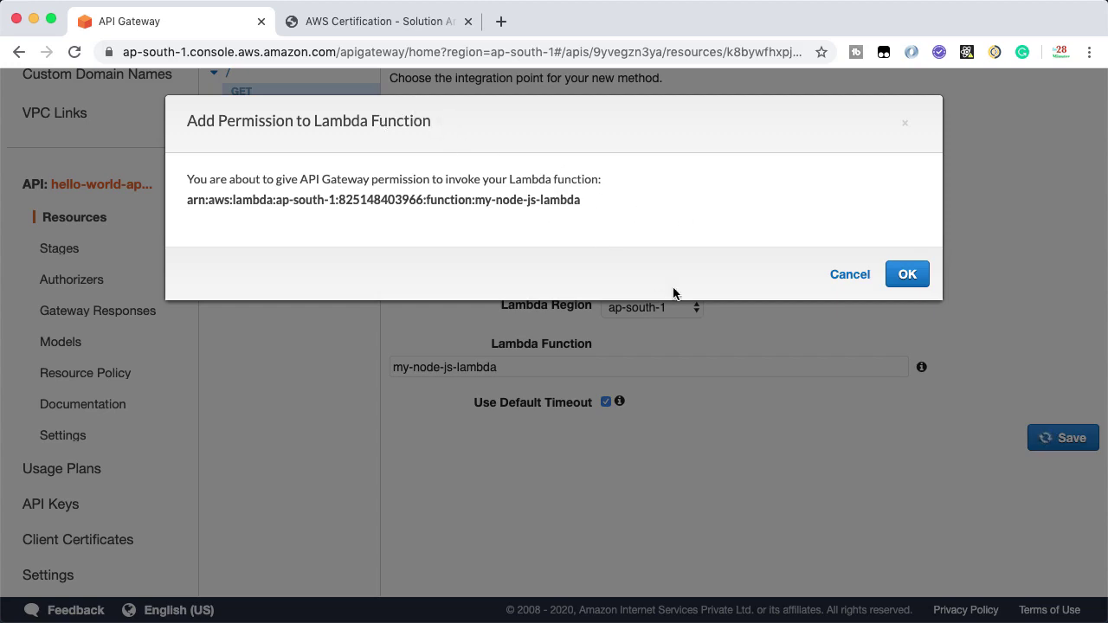
pyautogui.click(909, 269)
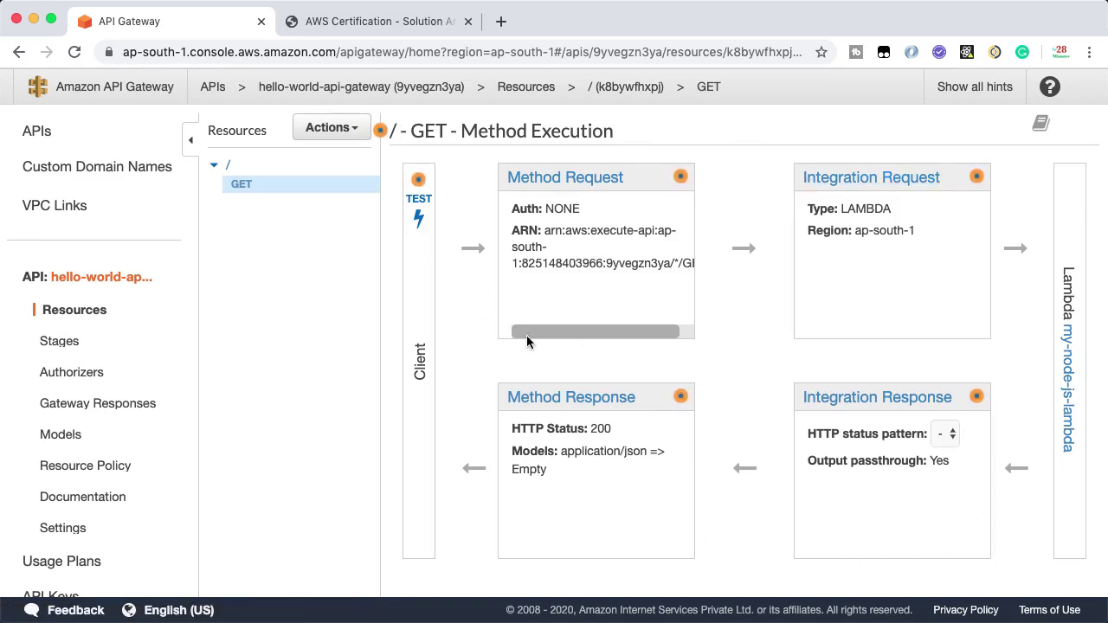
# Open the test page of the GET method and run a test call.
pyautogui.click(418, 206)
pyautogui.scroll(-3, 669, 287)
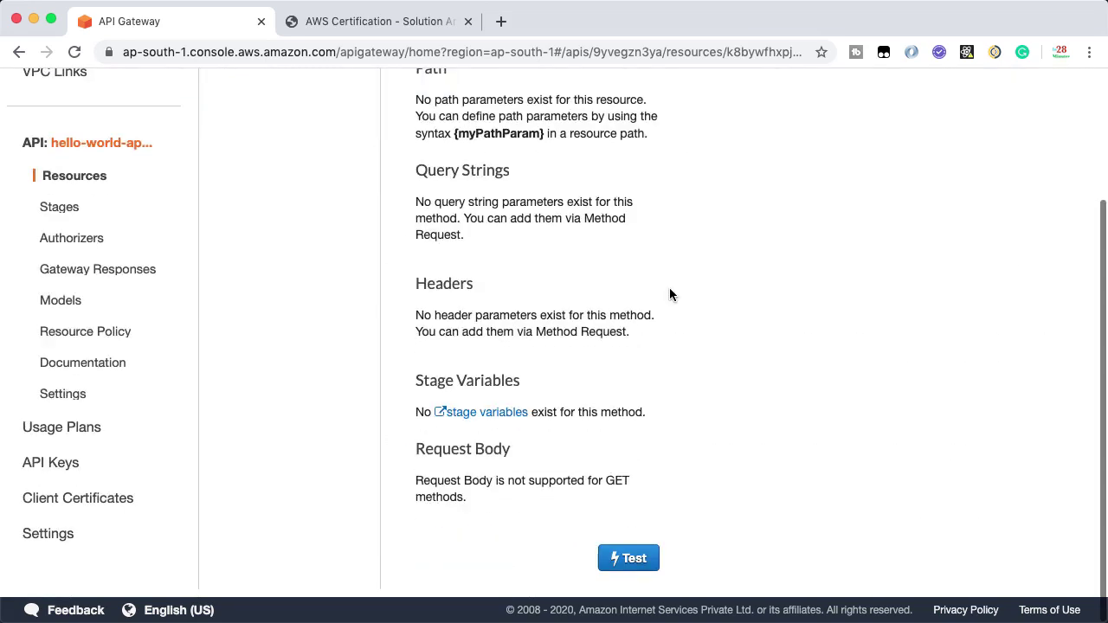
pyautogui.click(615, 556)
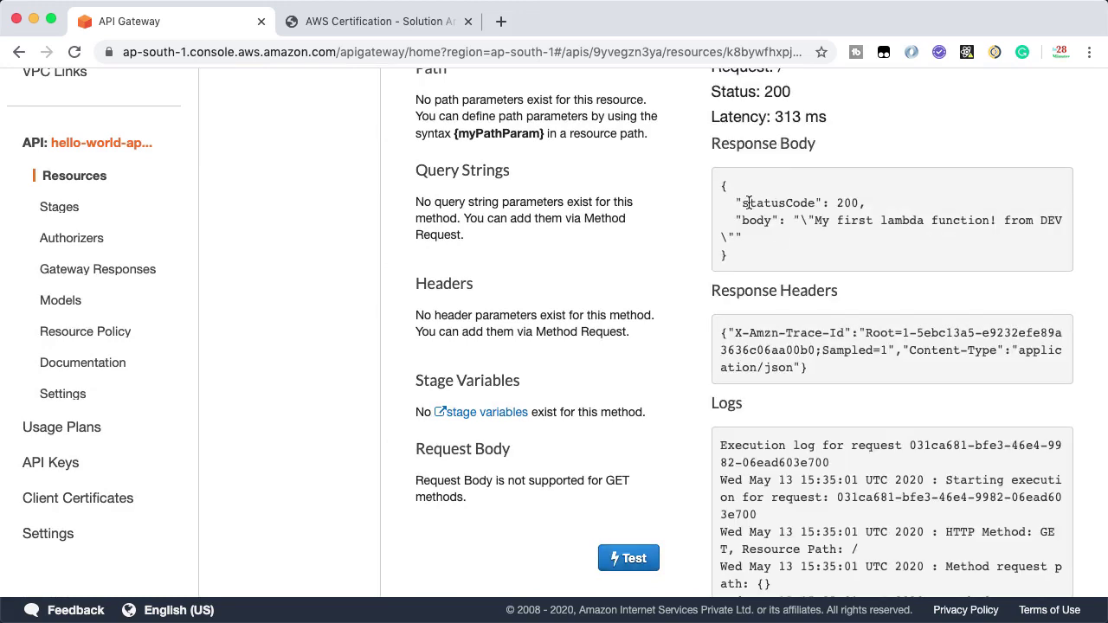
# Examine the test call's response body, response headers and execution logs through to the end.
pyautogui.scroll(-2, 748, 202)
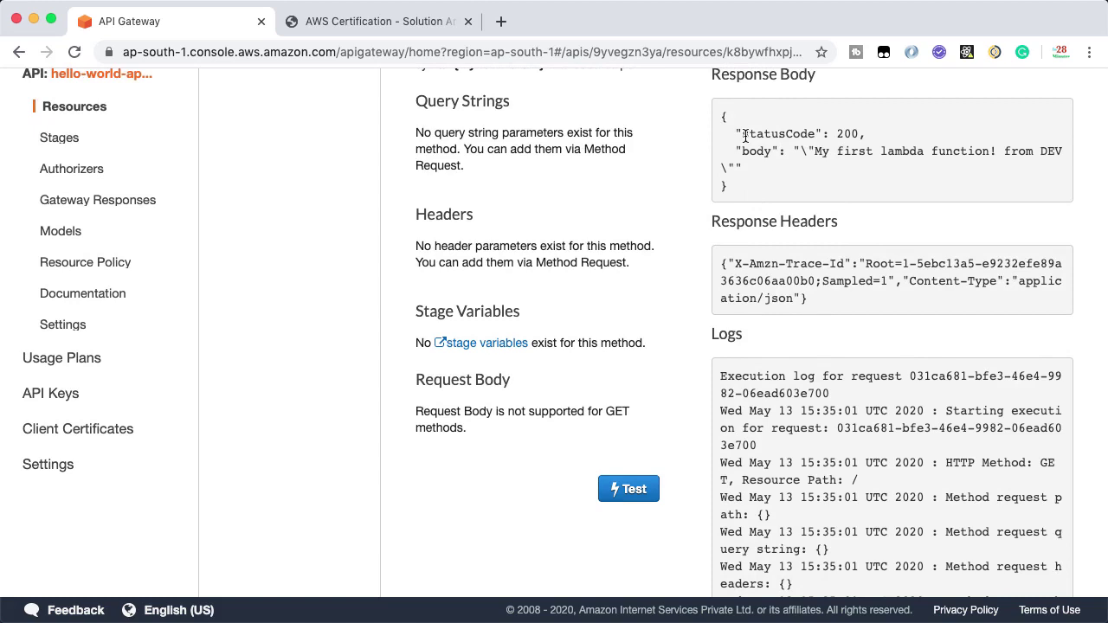
pyautogui.scroll(2, 745, 139)
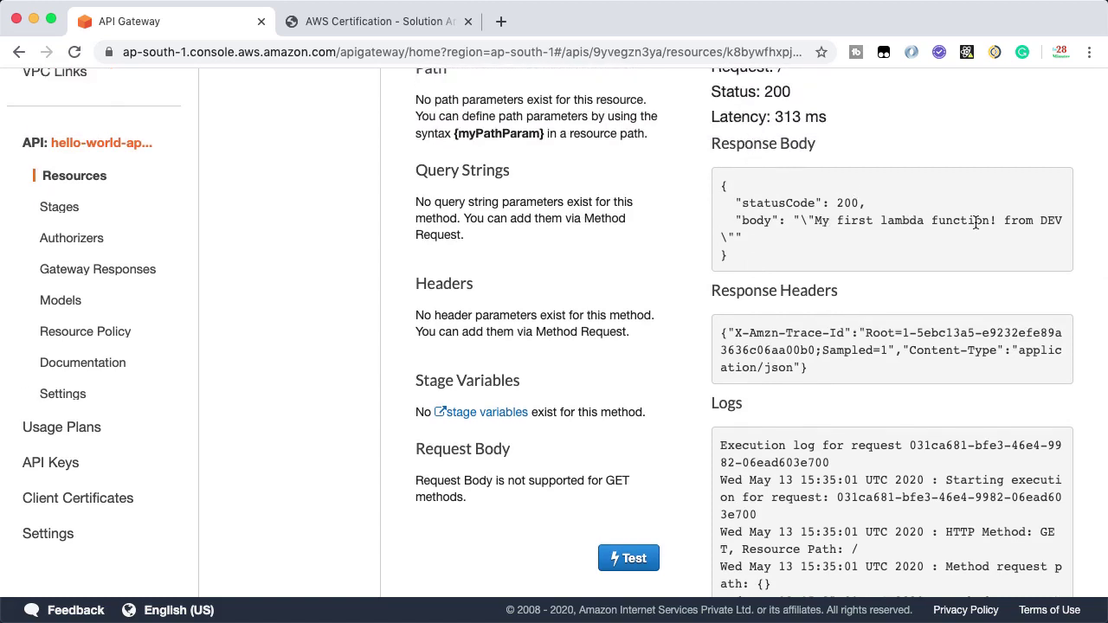
pyautogui.scroll(-4, 860, 278)
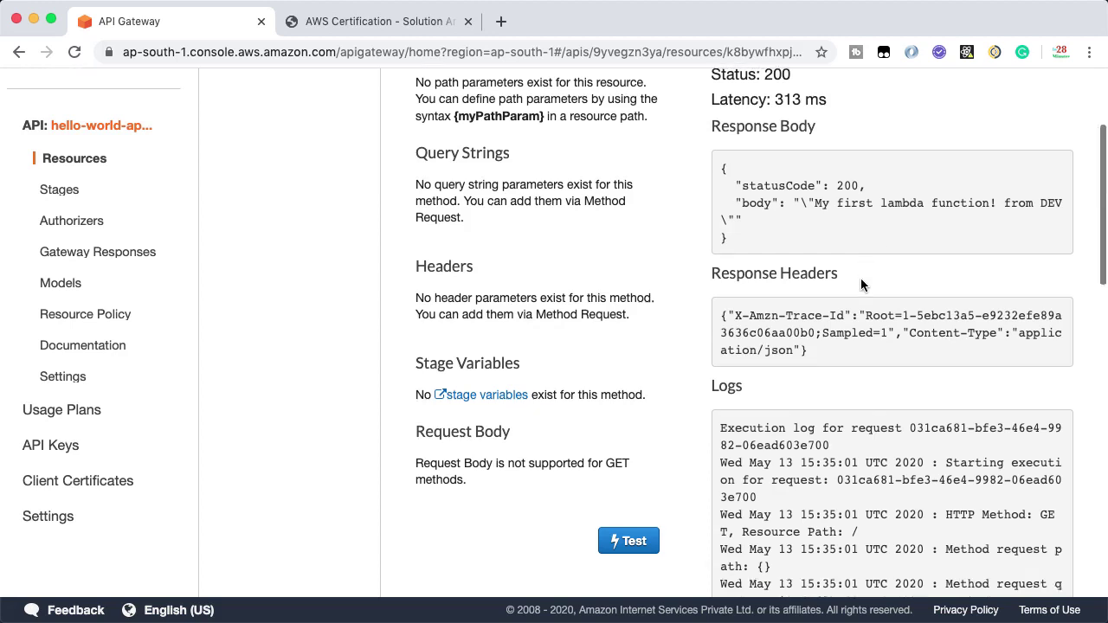
pyautogui.scroll(-8, 861, 284)
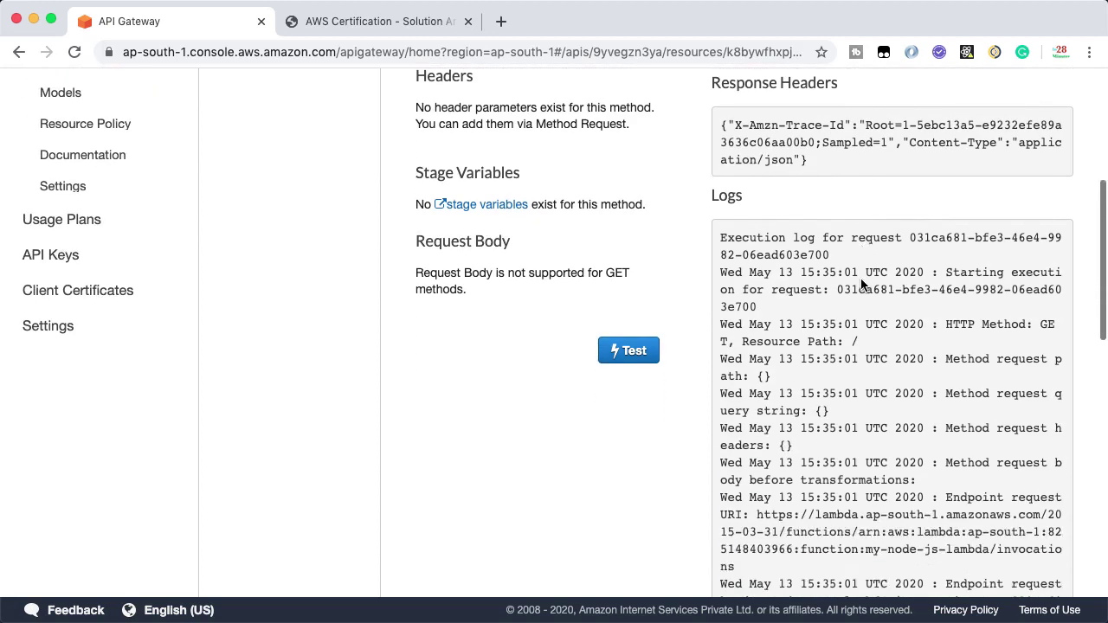
pyautogui.scroll(-9, 861, 284)
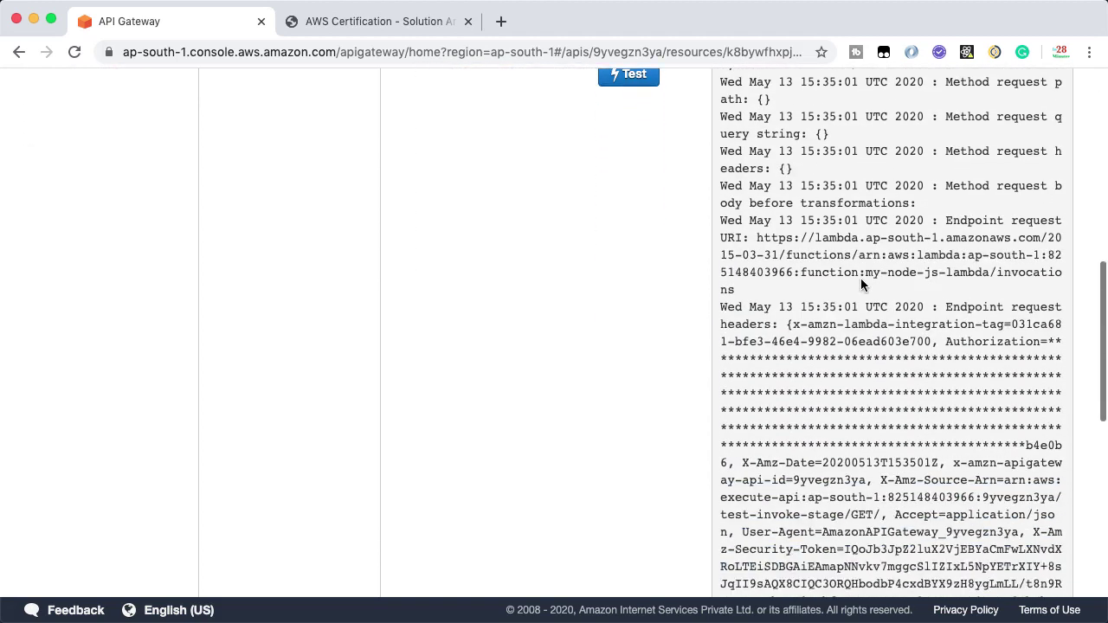
pyautogui.scroll(-9, 861, 284)
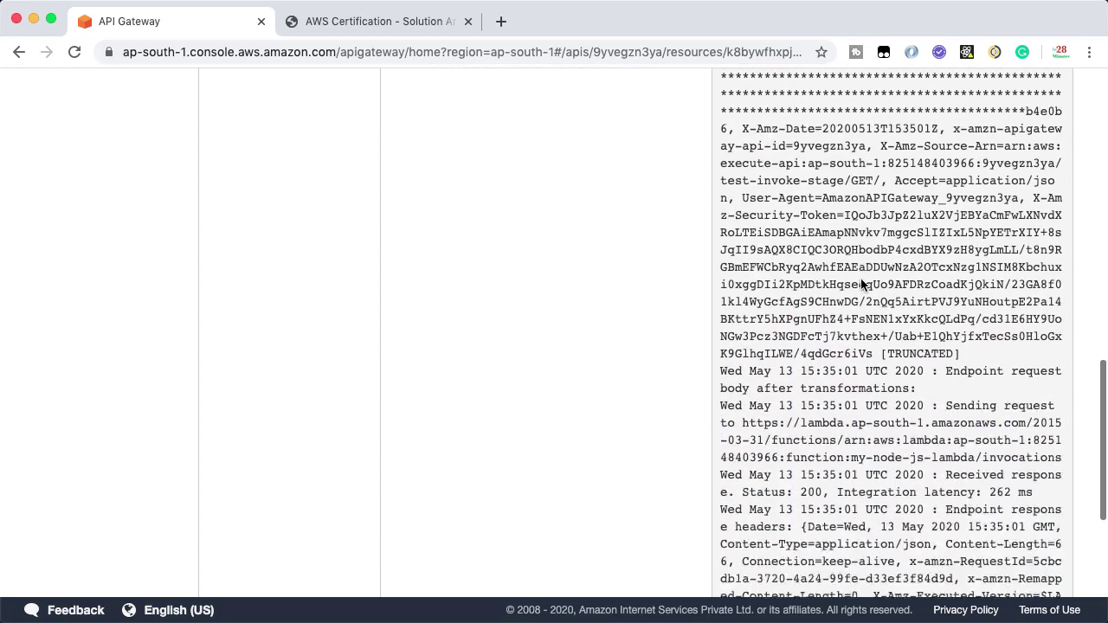
pyautogui.scroll(-3, 860, 284)
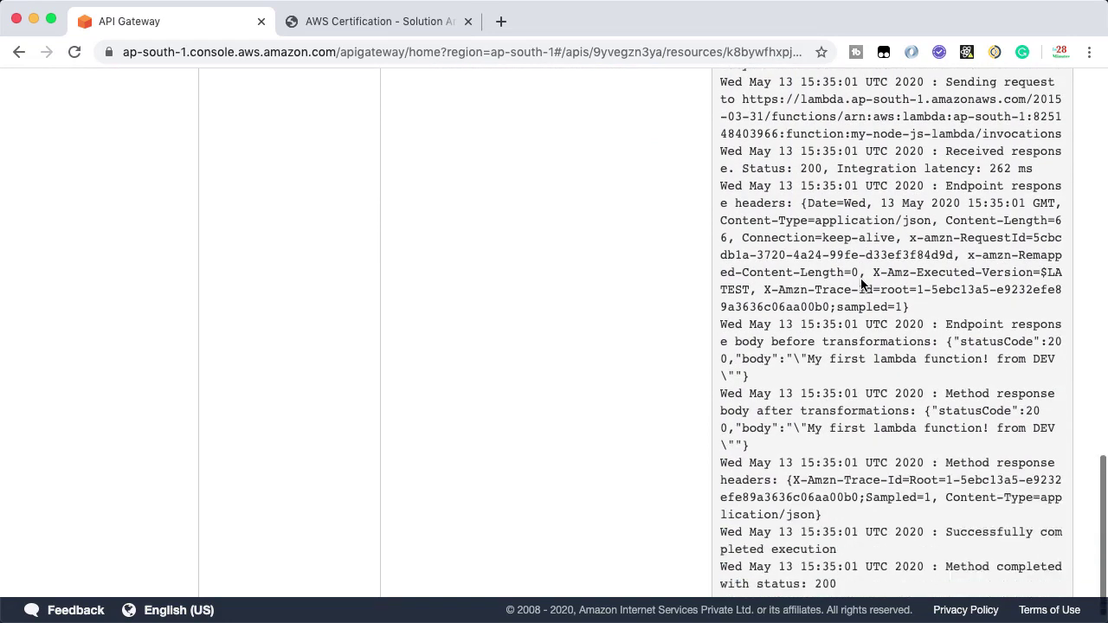
pyautogui.scroll(20, 861, 284)
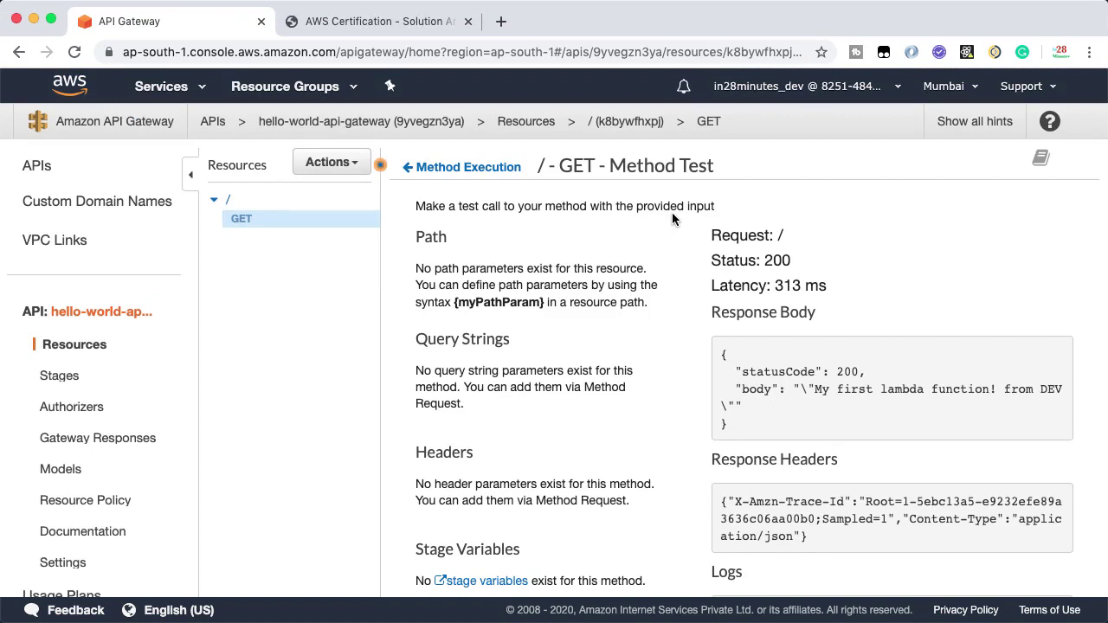